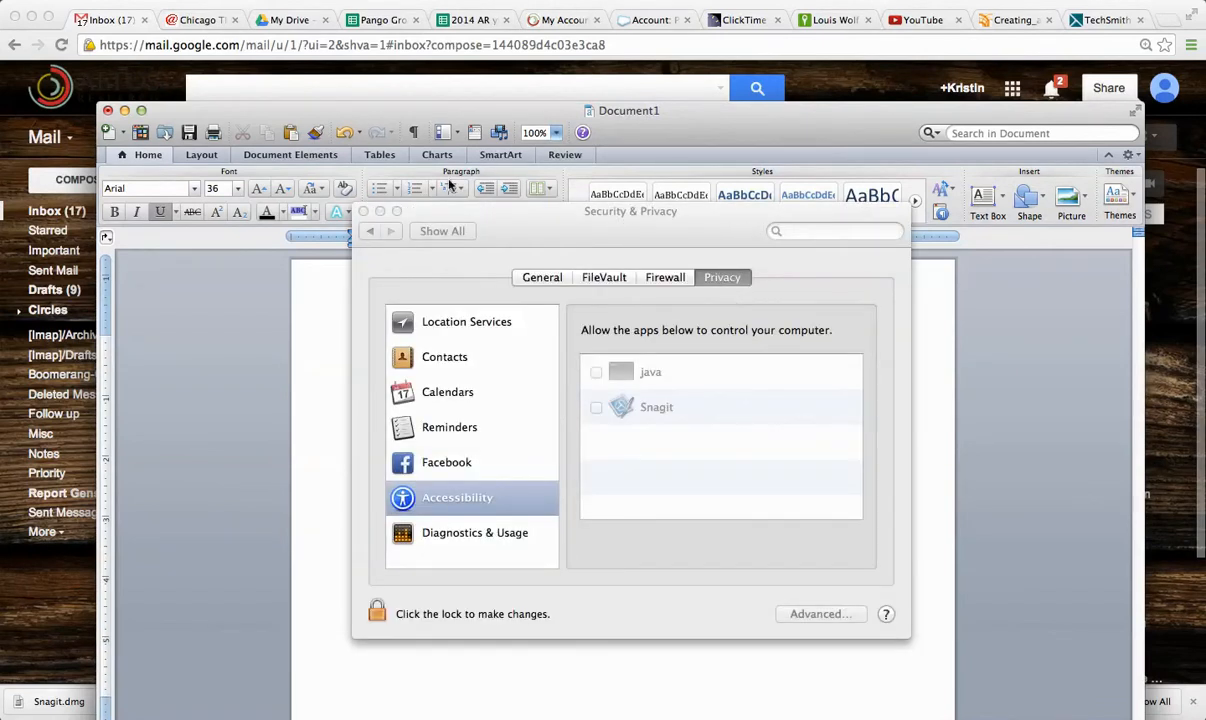
- Close the Security & Privacy window covering the Word document that contains the report link
click(364, 212)
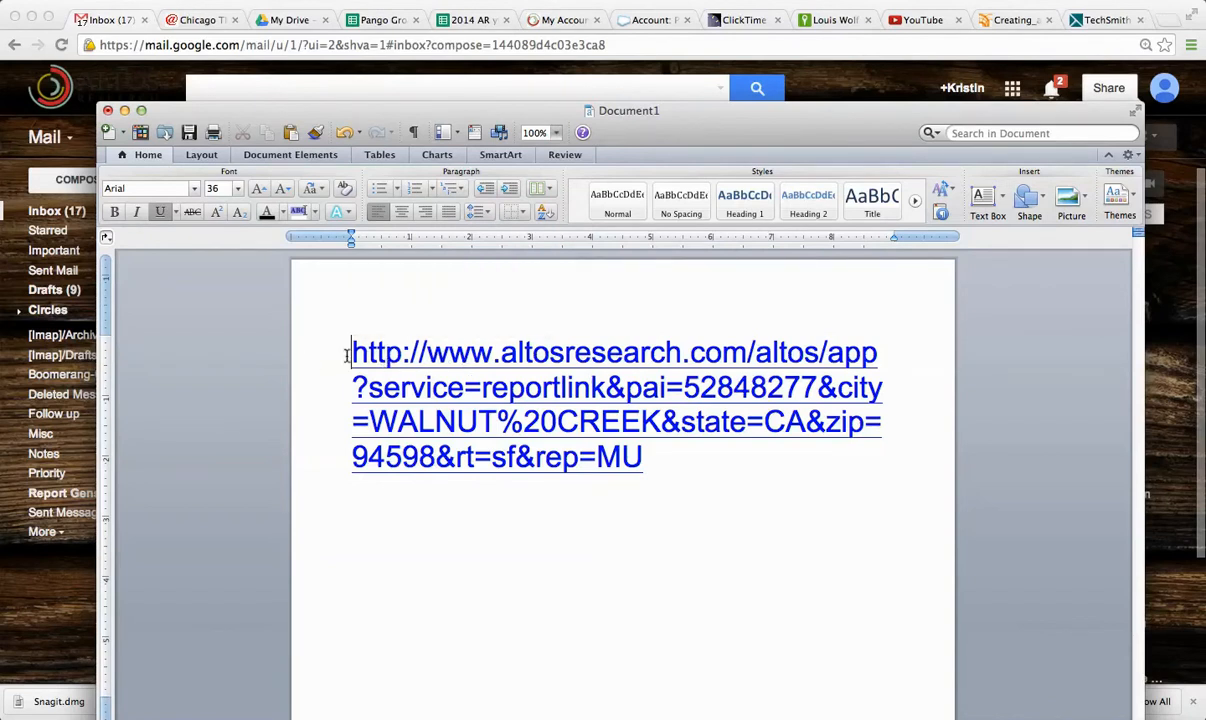
triple_click(728, 382)
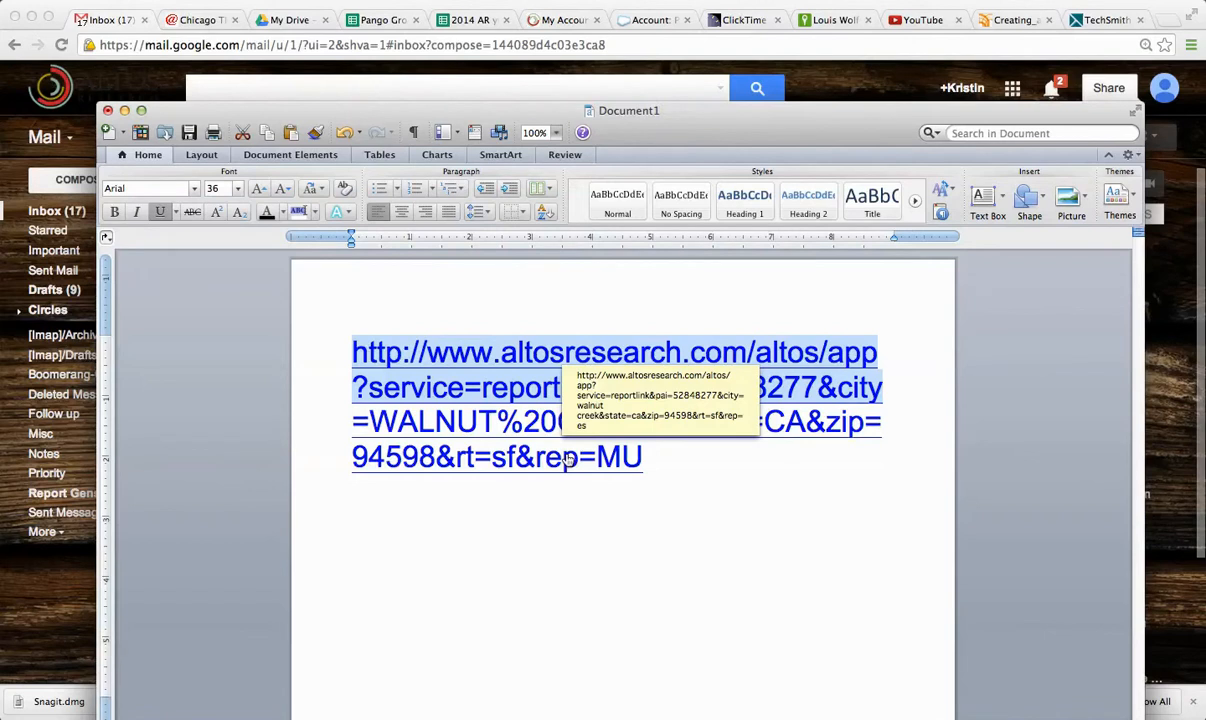
click(575, 489)
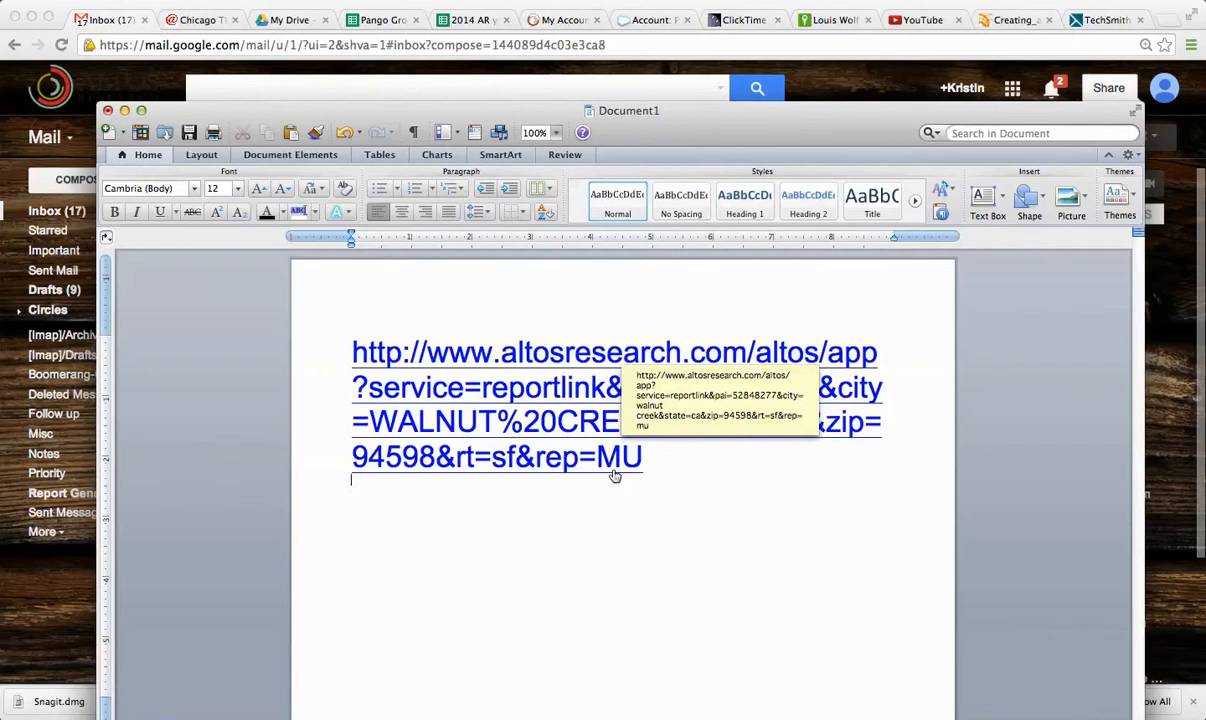
- Copy the full altosresearch.com report link ending in rep=MU from the document and load it in a new Chrome tab
drag(641, 458, 354, 347)
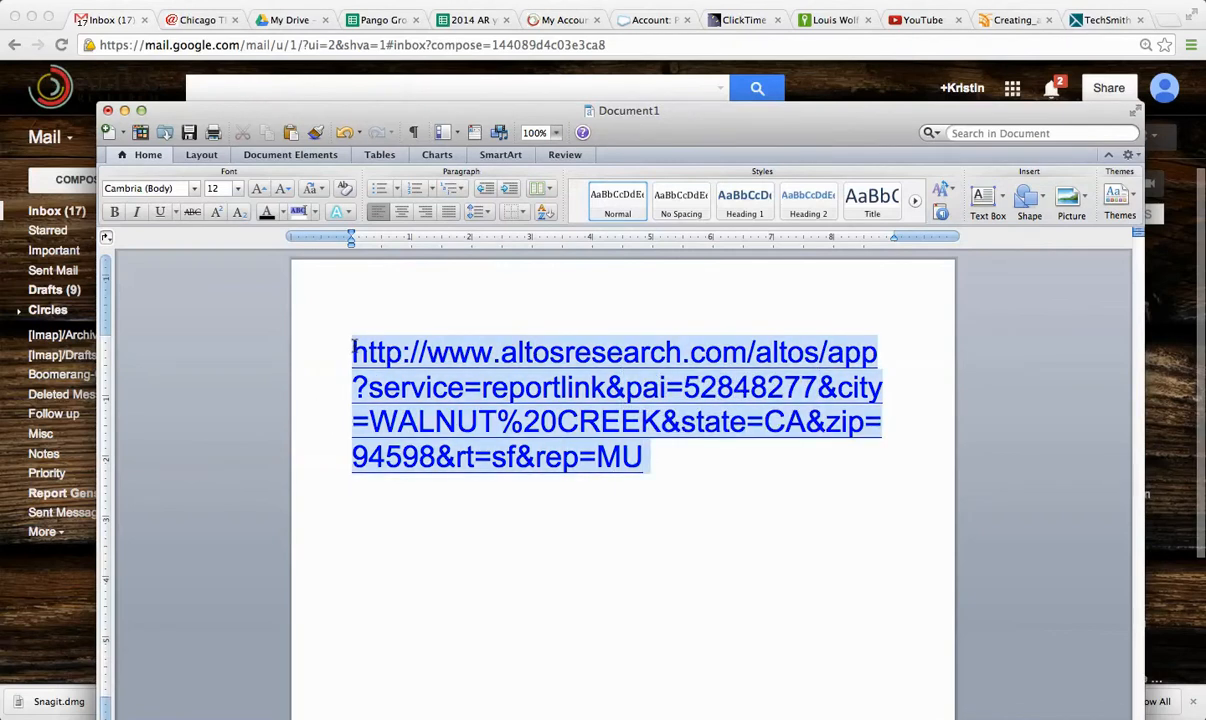
right_click(351, 347)
click(372, 373)
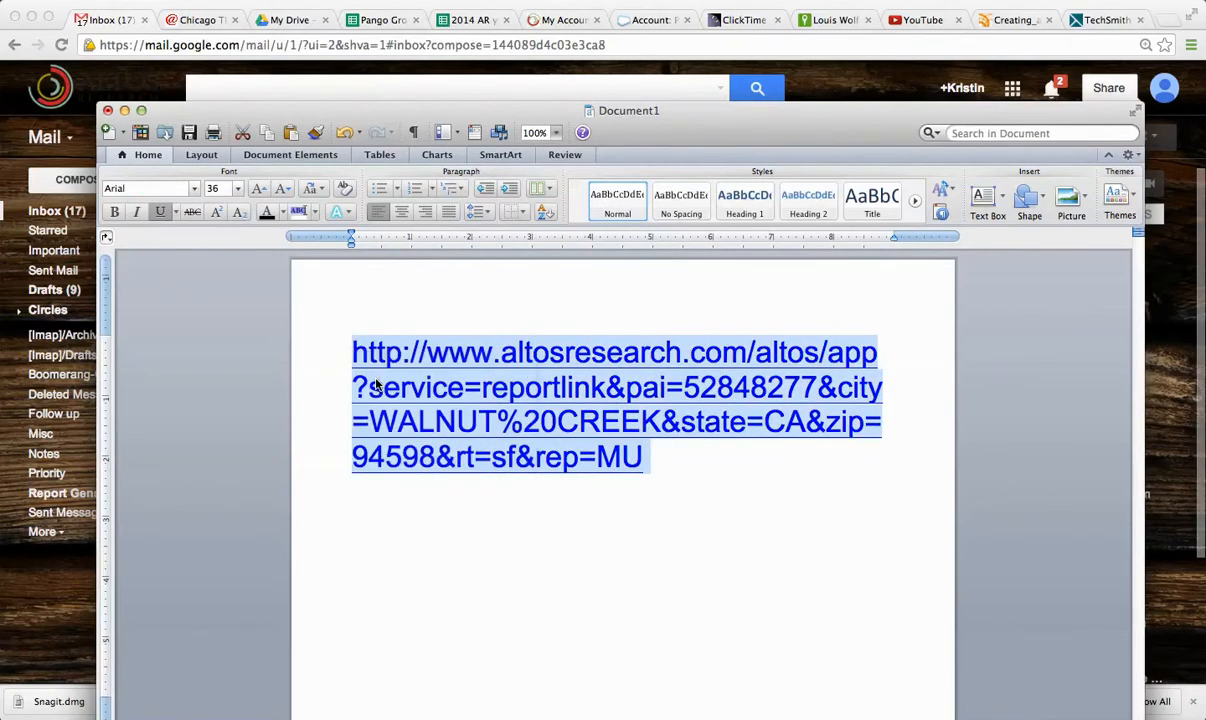
click(1172, 18)
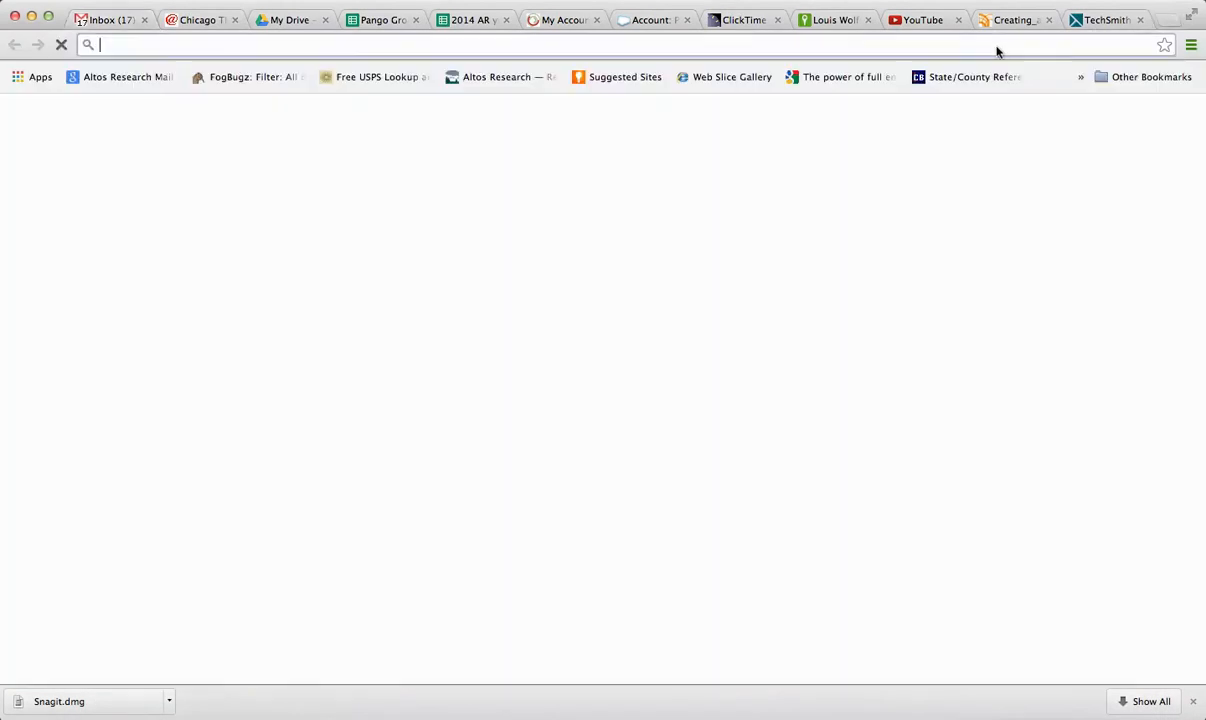
right_click(996, 46)
click(1022, 84)
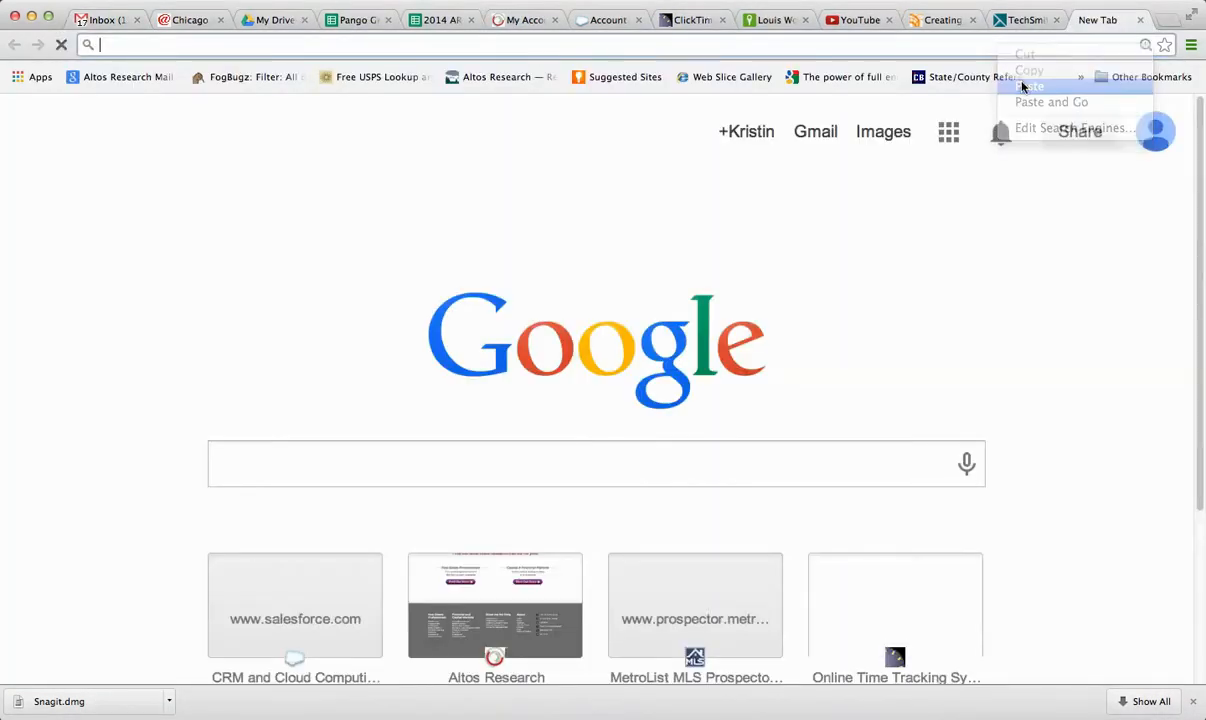
key(Return)
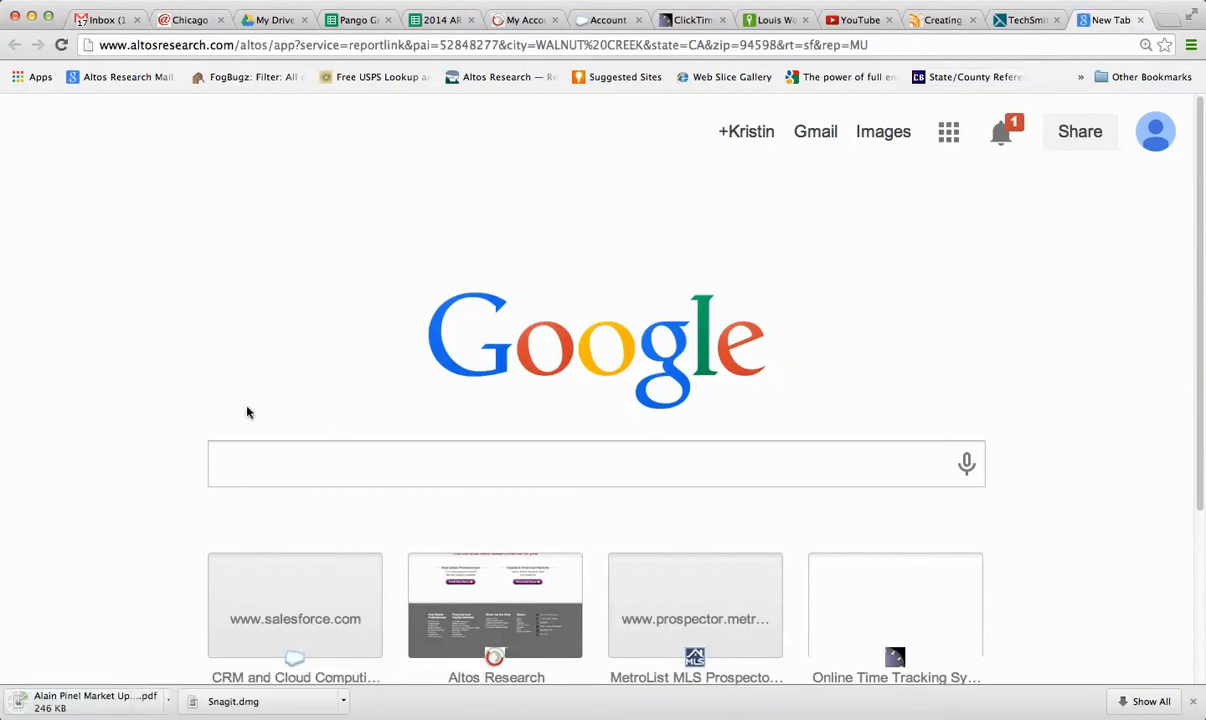
- Open the downloaded Alain Pinel Market Update PDF, look over its first page, and close it
click(57, 703)
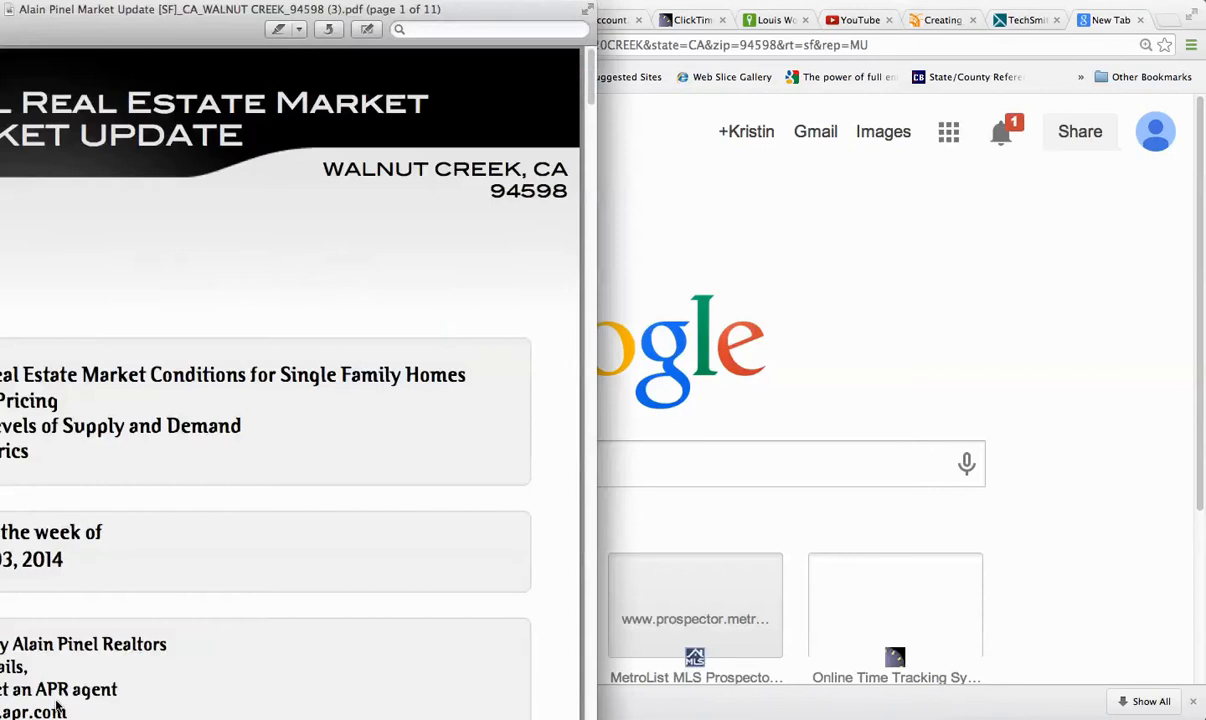
drag(174, 8, 456, 9)
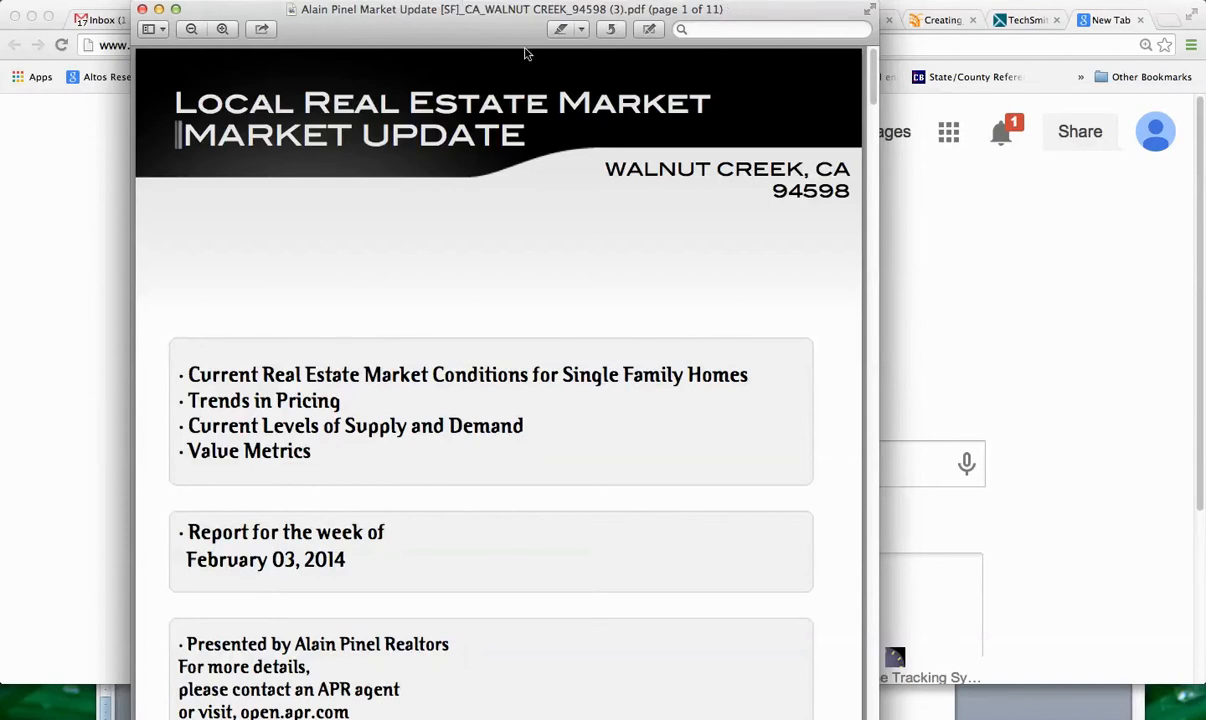
scroll(445, 305, down, 2)
scroll(412, 300, up, 2)
click(142, 9)
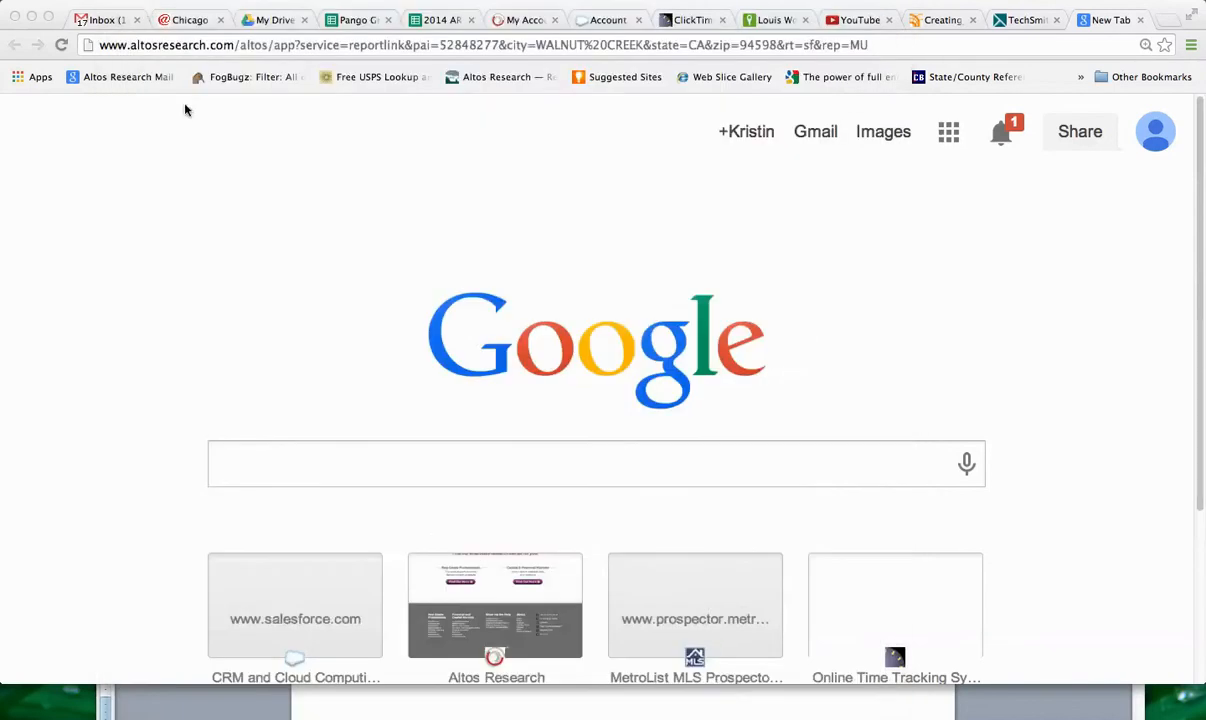
- Return to the Word document and replace the MU report code at the end of the link with es
click(446, 700)
key(super+a)
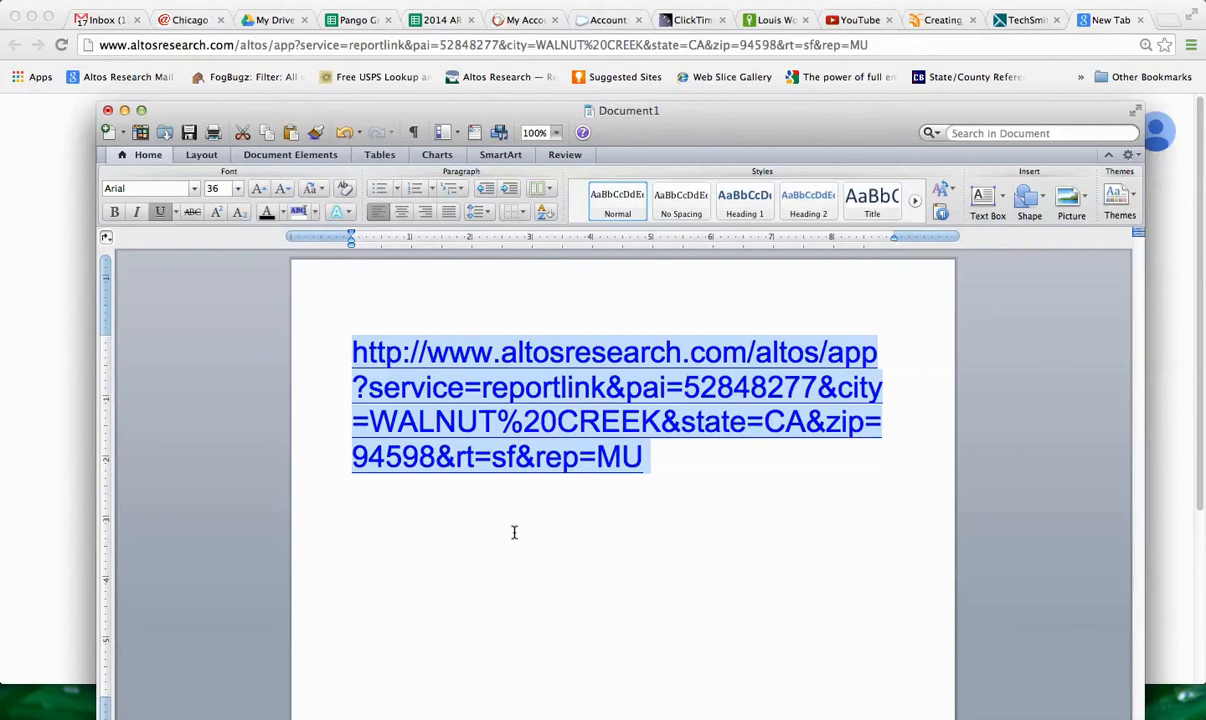
click(490, 500)
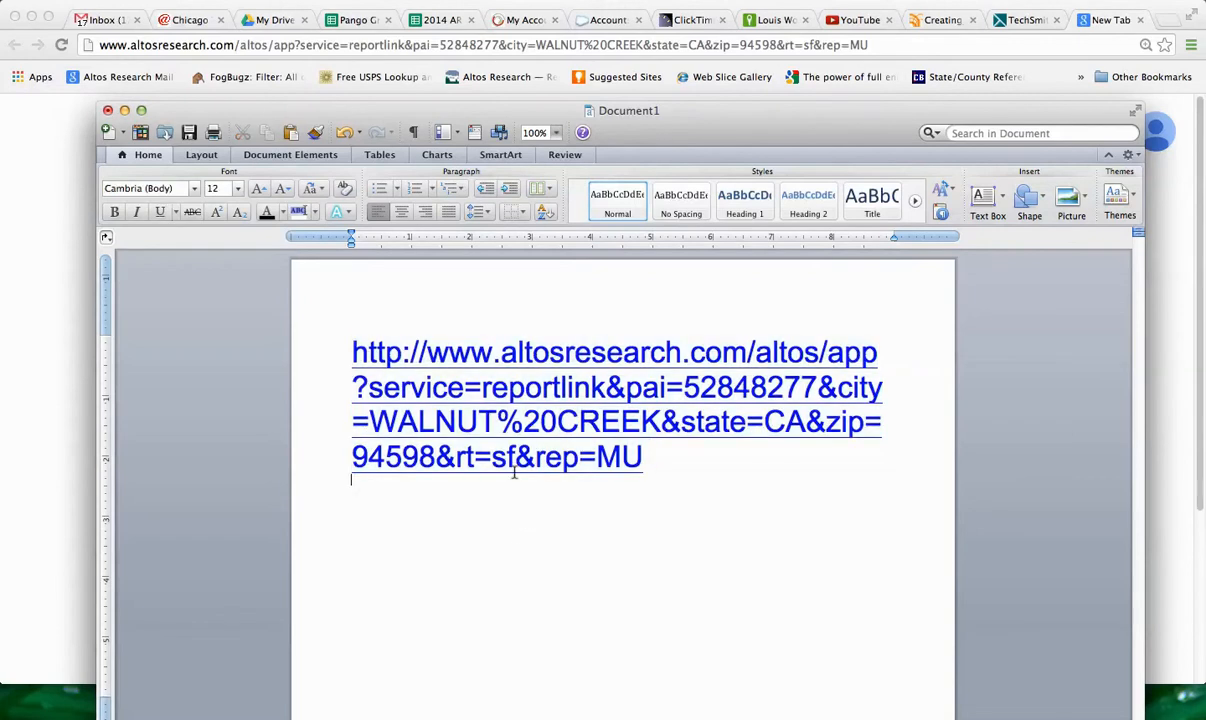
drag(643, 456, 598, 457)
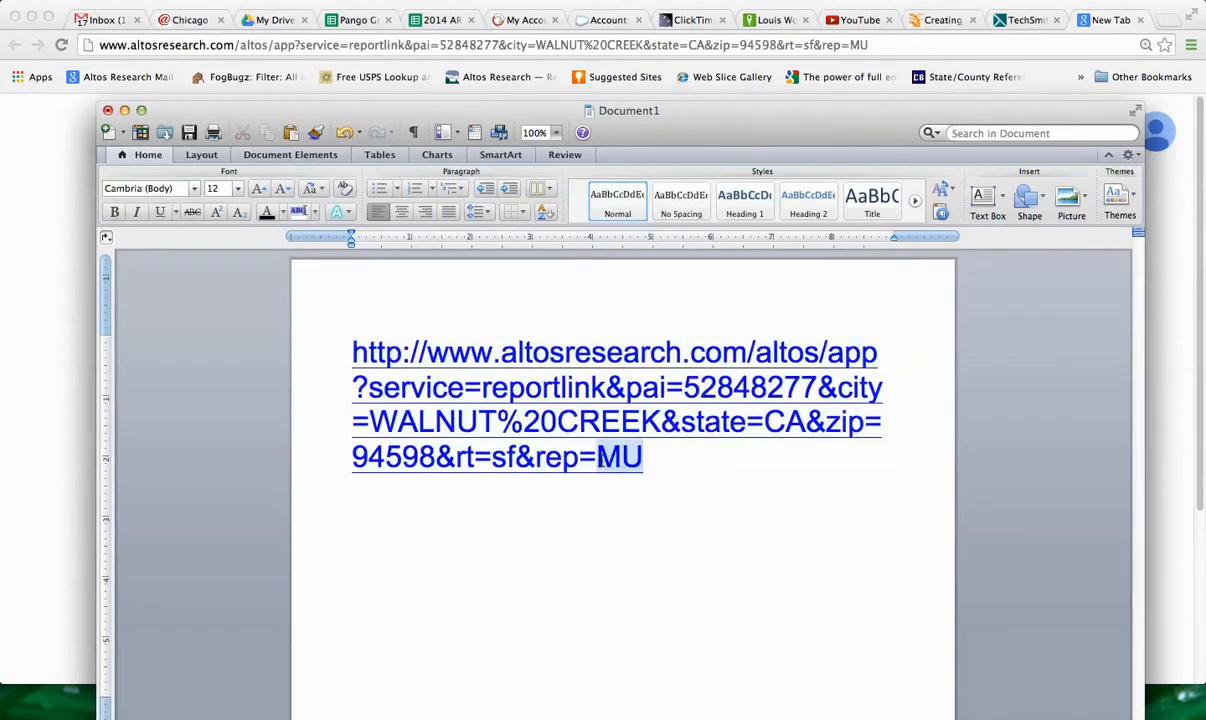
text(es)
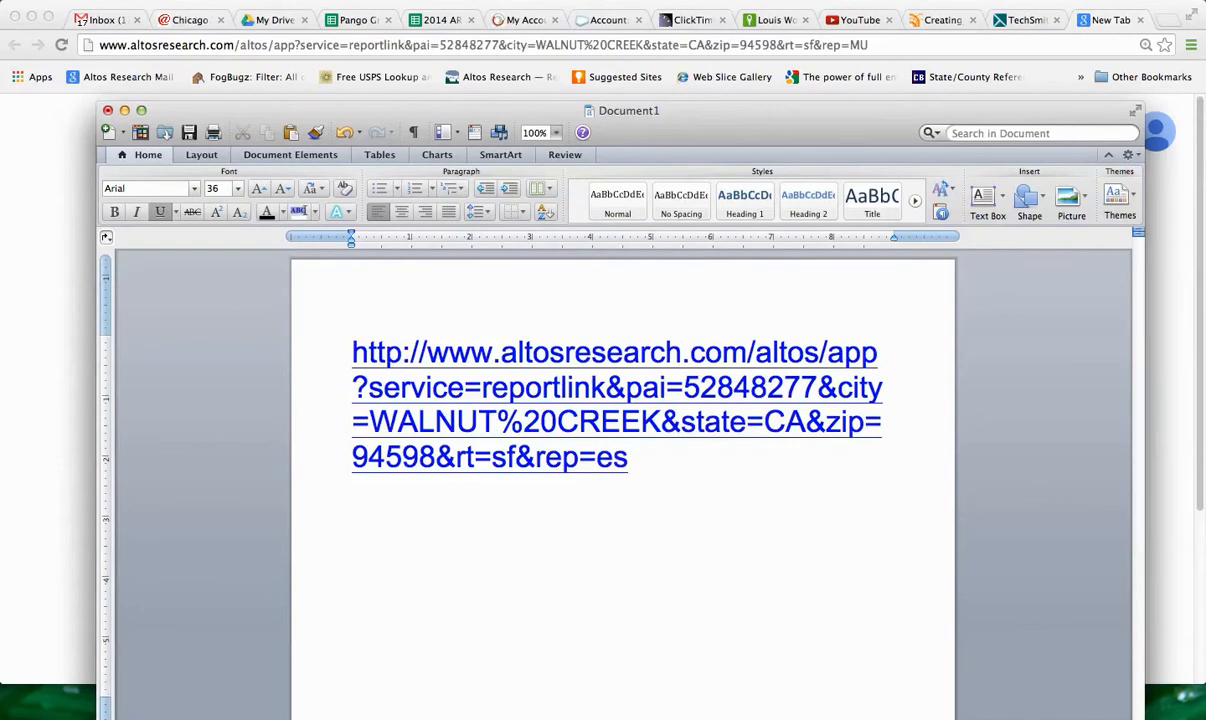
click(683, 521)
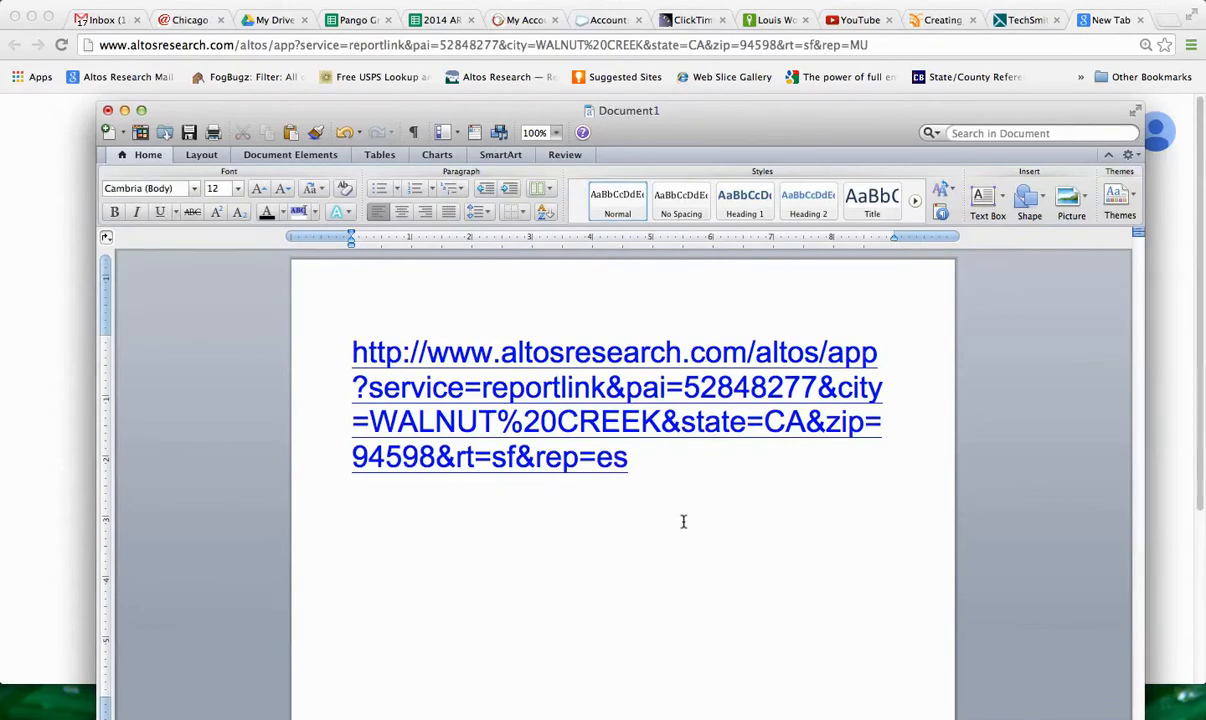
- Copy the edited report link ending in rep=es from the document and load it in a new Chrome tab
drag(628, 457, 332, 334)
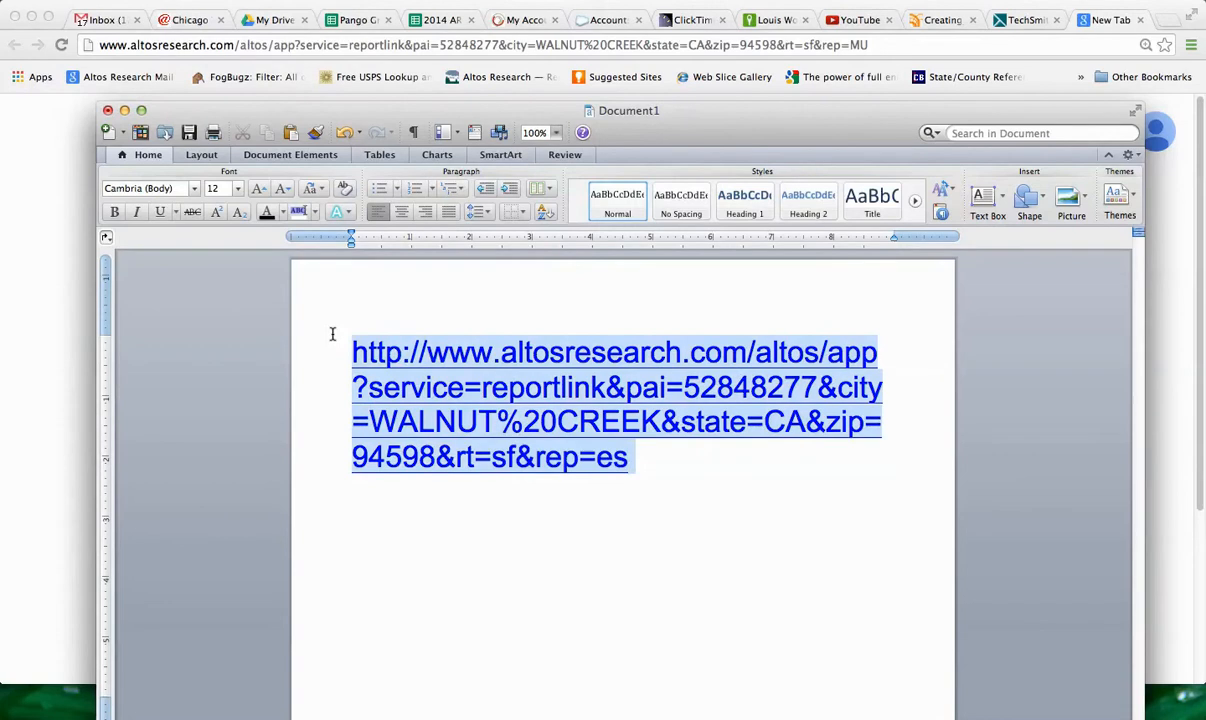
right_click(332, 334)
click(362, 352)
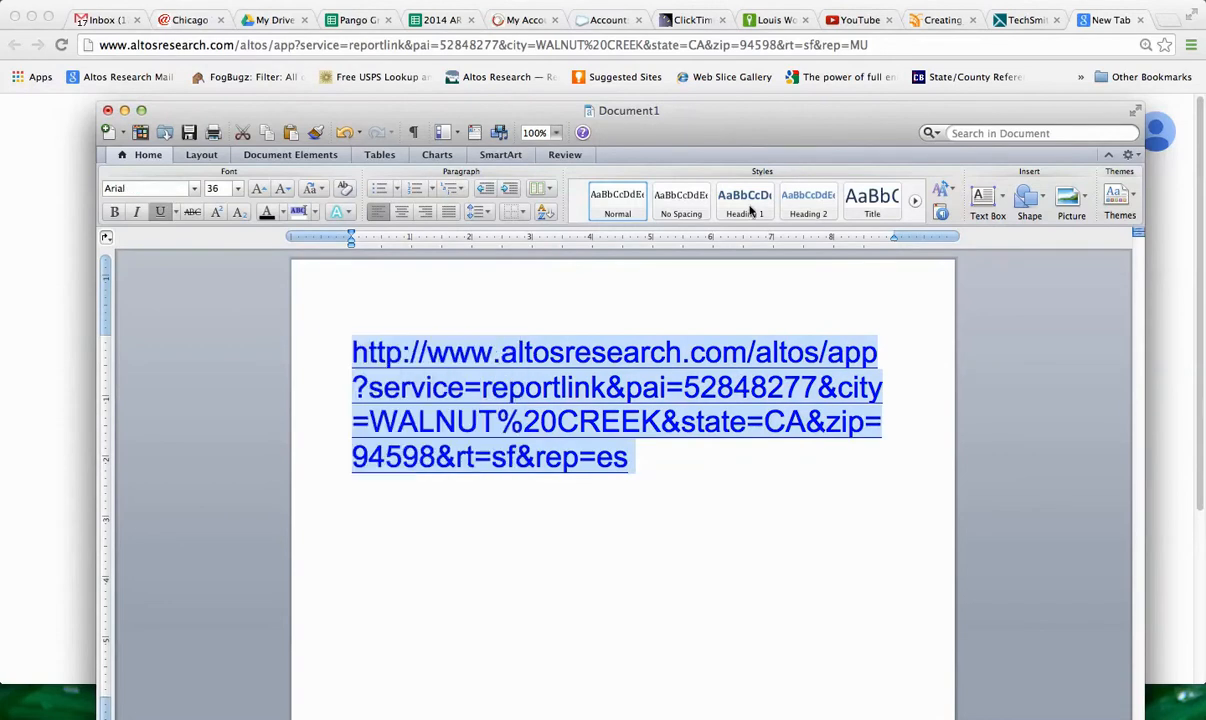
click(1166, 21)
right_click(1069, 45)
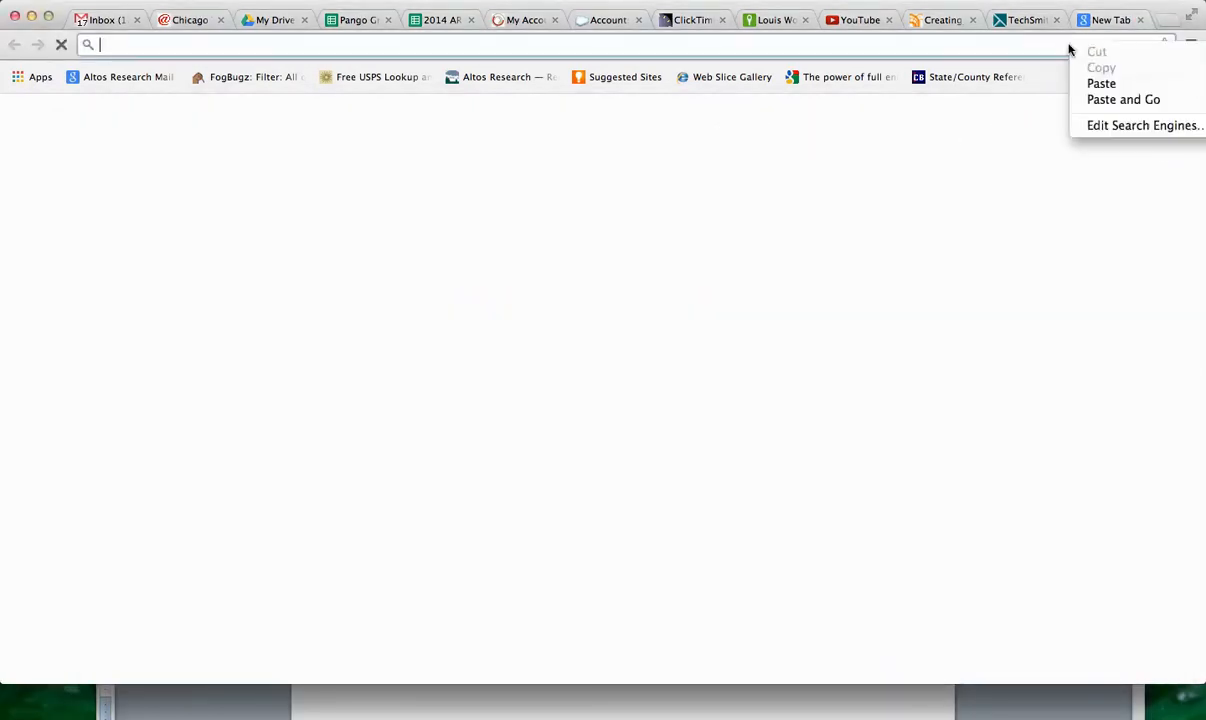
click(1110, 99)
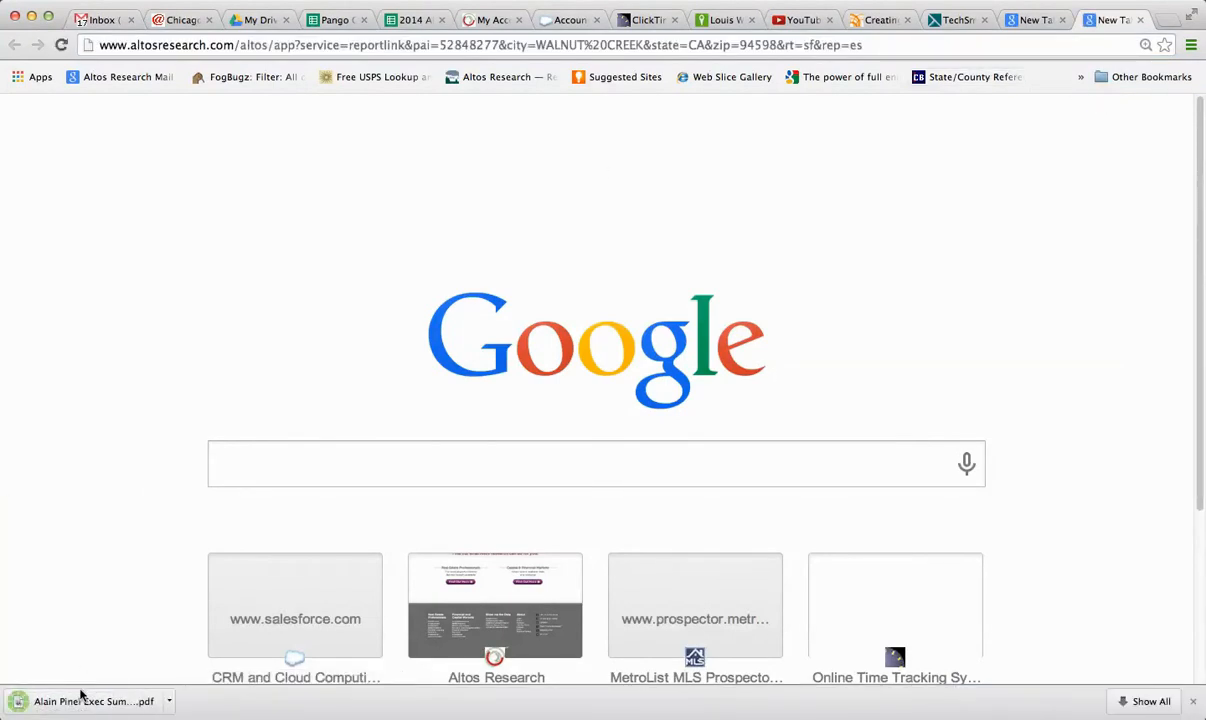
- Open the downloaded Alain Pinel Exec Summary PDF, view the report, and close it
click(30, 701)
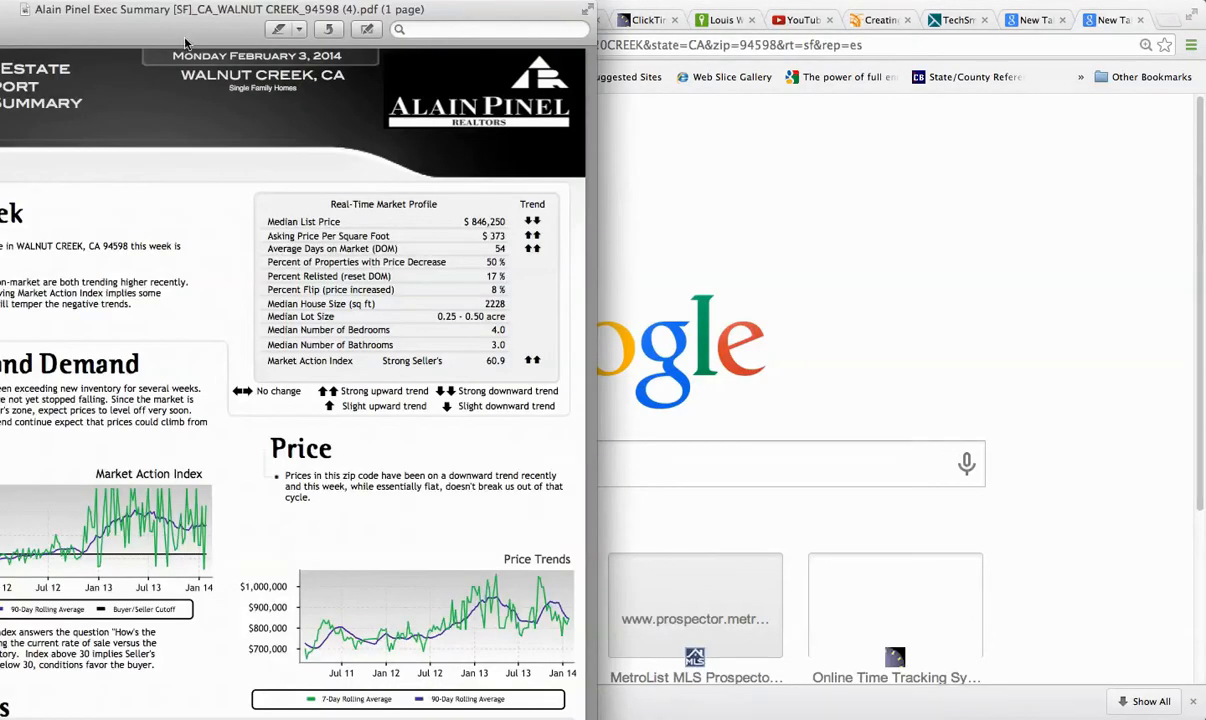
drag(171, 10, 452, 10)
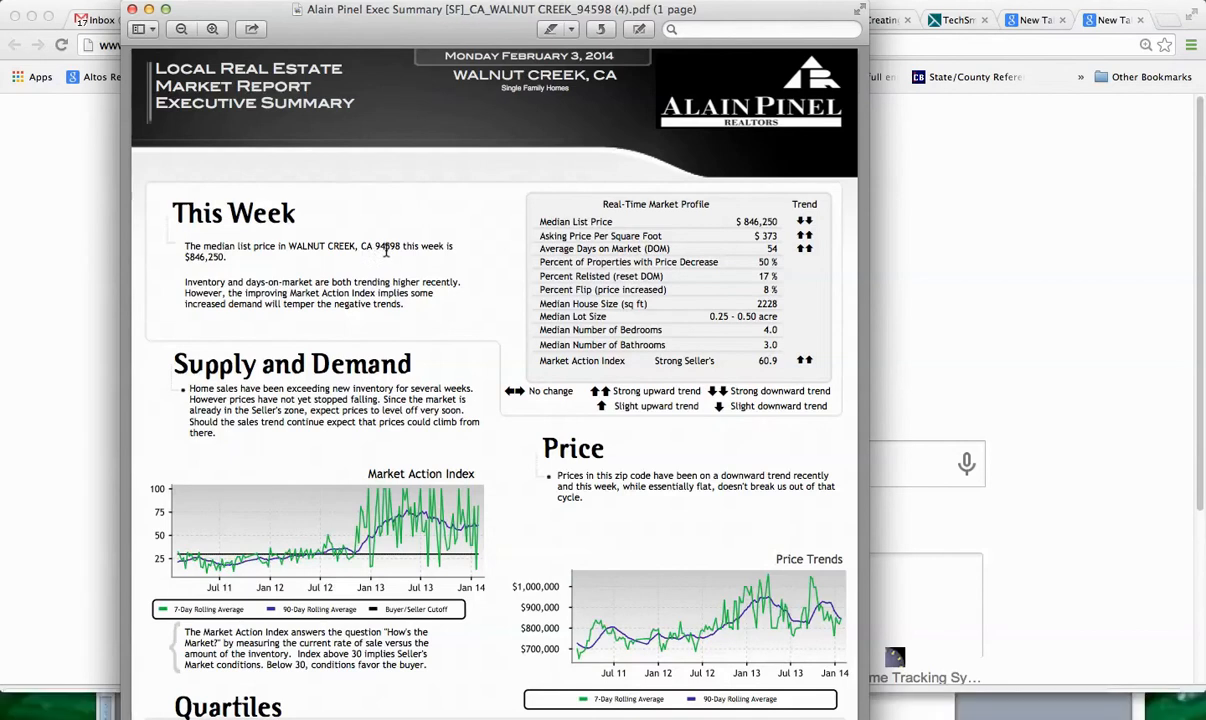
click(131, 9)
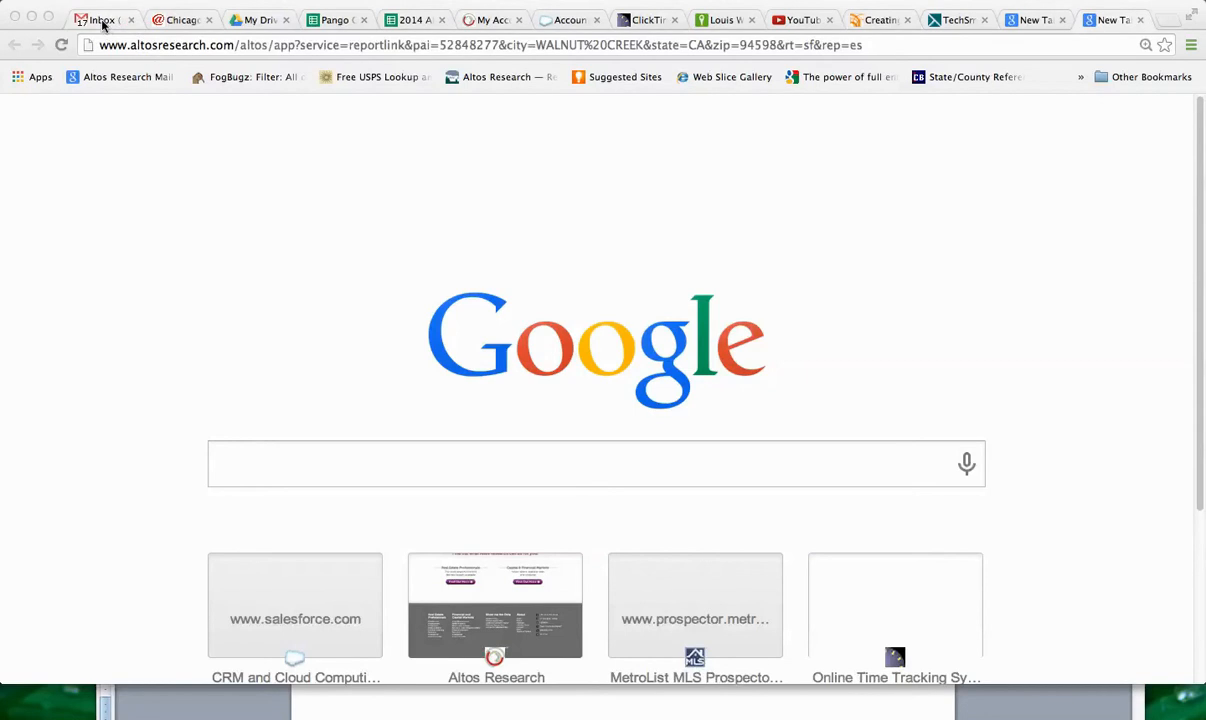
- Open the "Leading Indicators Reports!" draft from the Gmail drafts
click(103, 22)
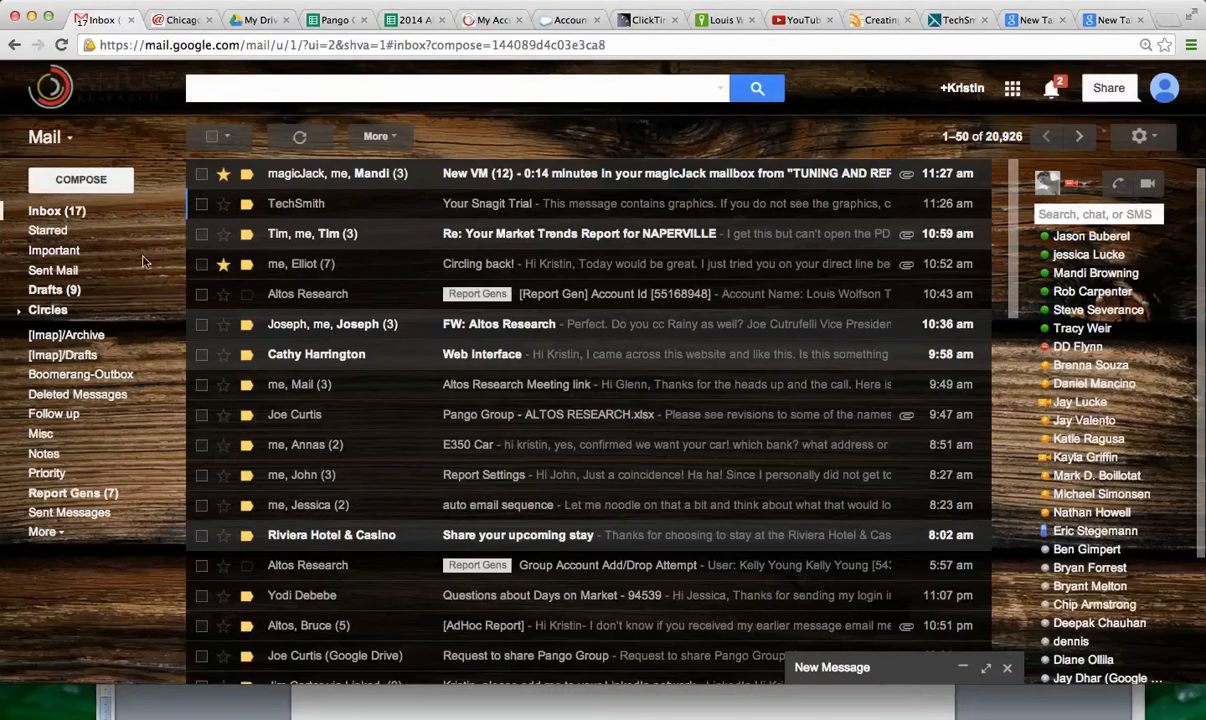
click(73, 290)
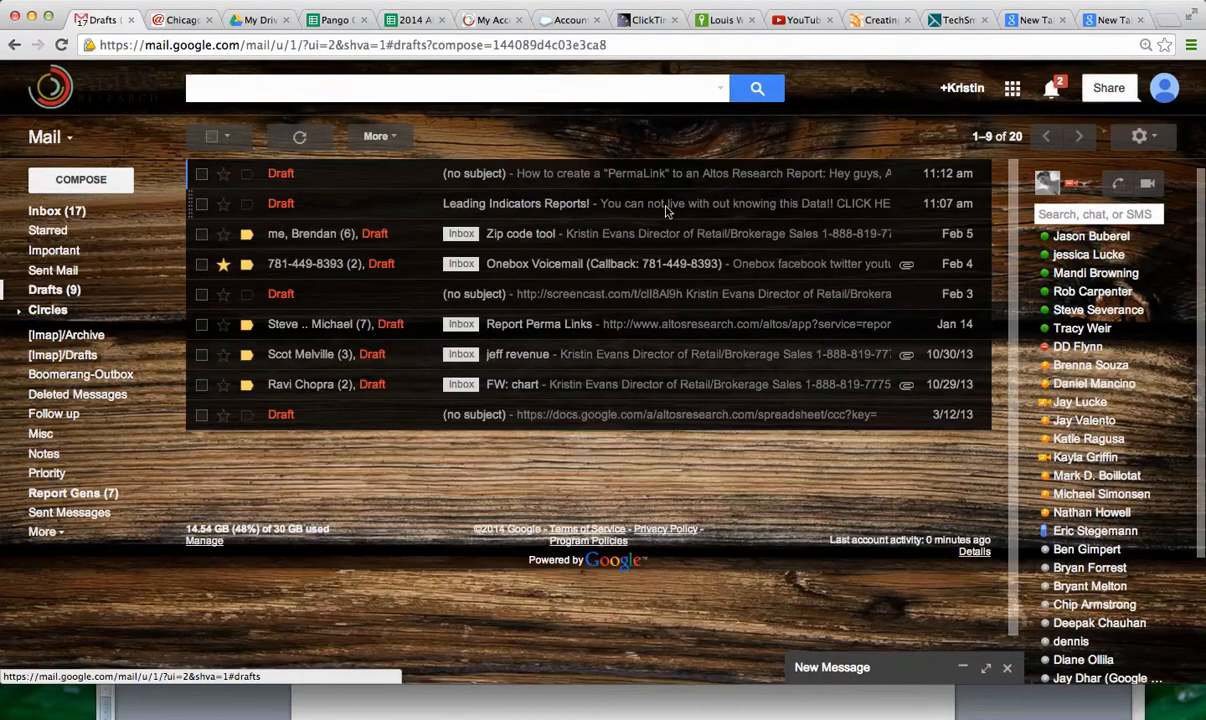
click(536, 170)
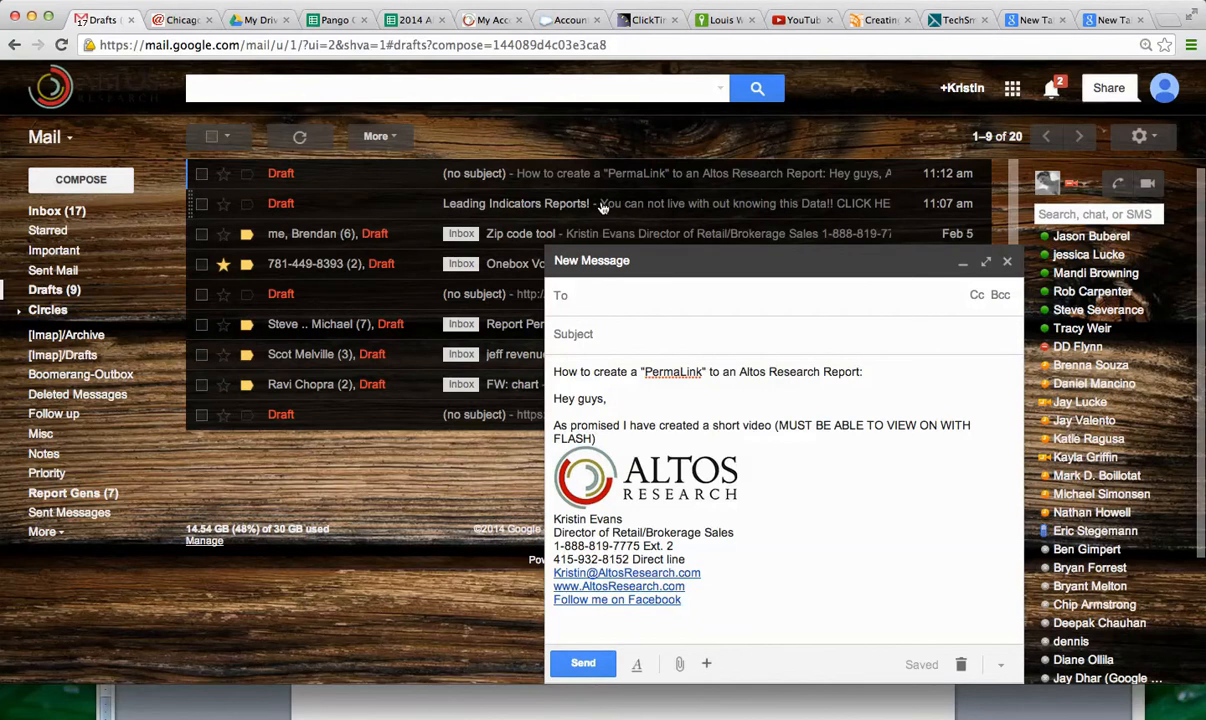
click(567, 197)
click(965, 250)
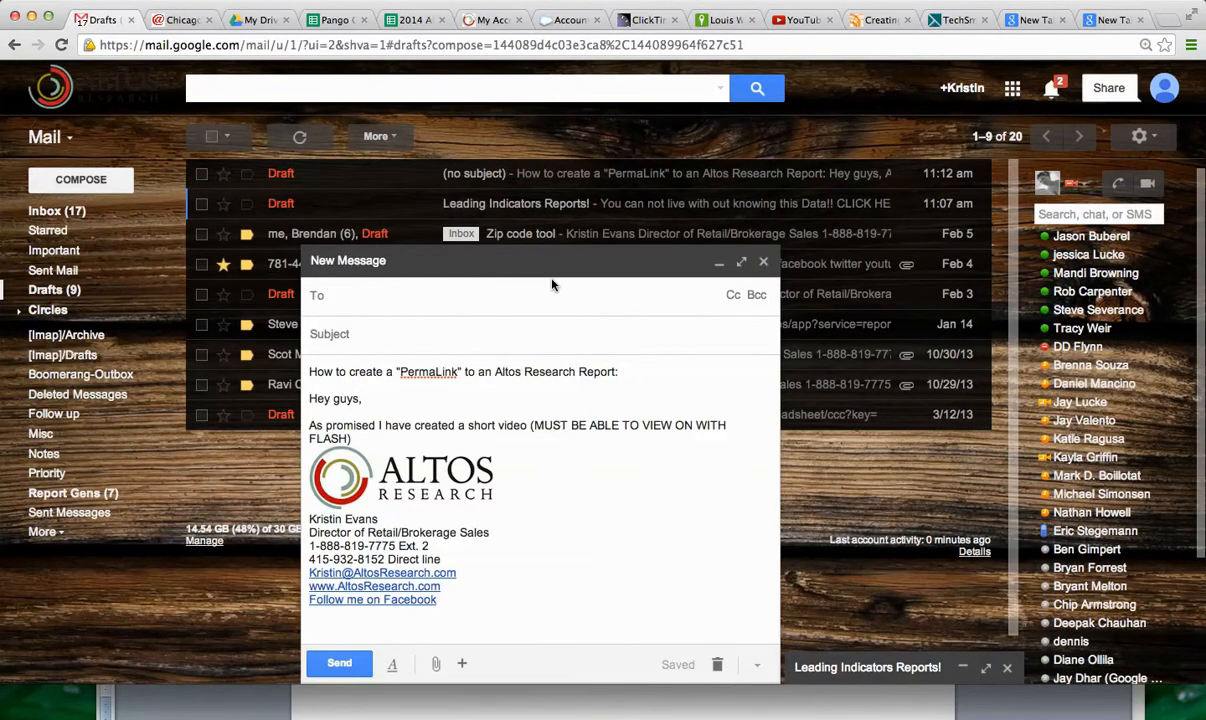
click(538, 204)
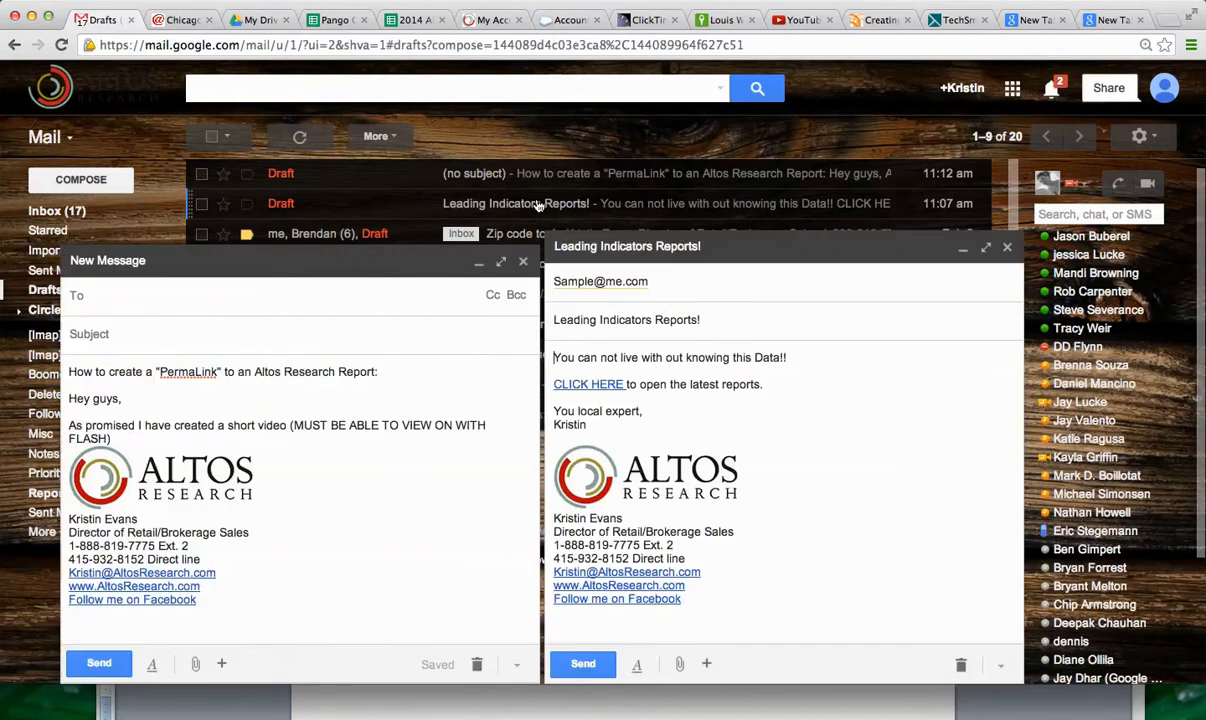
- Replace the hyperlinked CLICK HERE in the Leading Indicators Reports! draft with plain text reading "CLICK HERE"
drag(630, 384, 554, 384)
key(BackSpace)
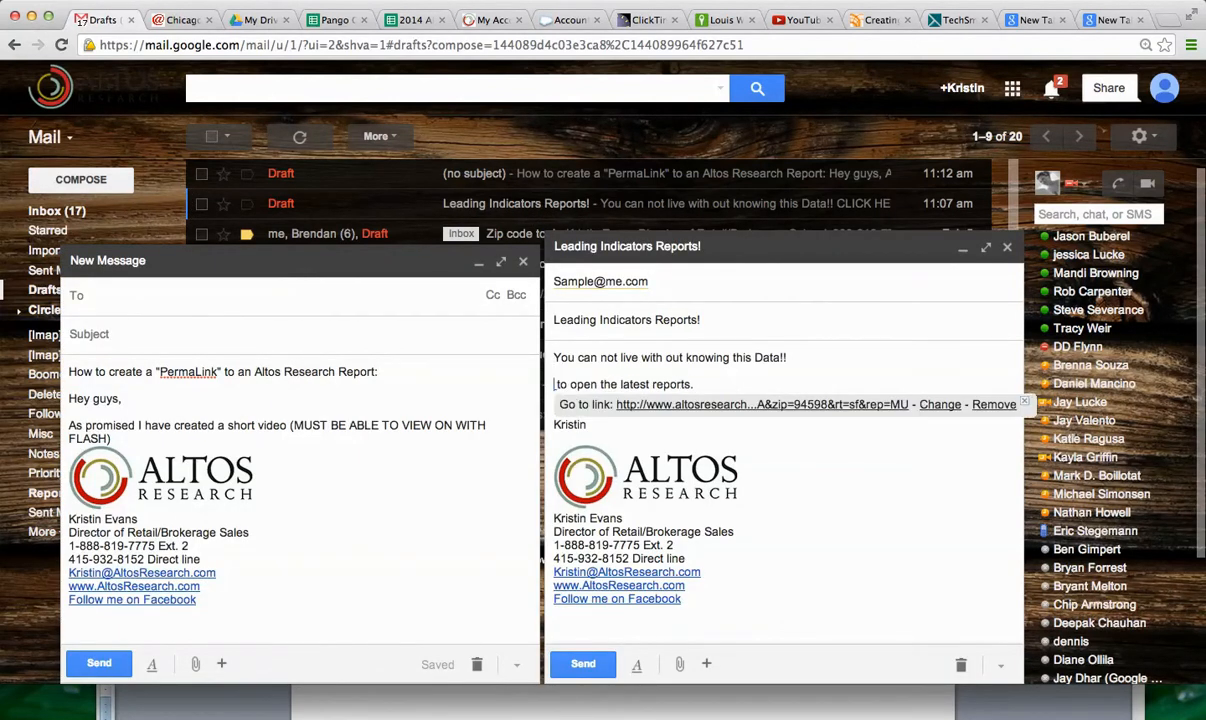
text(CLICK HERE)
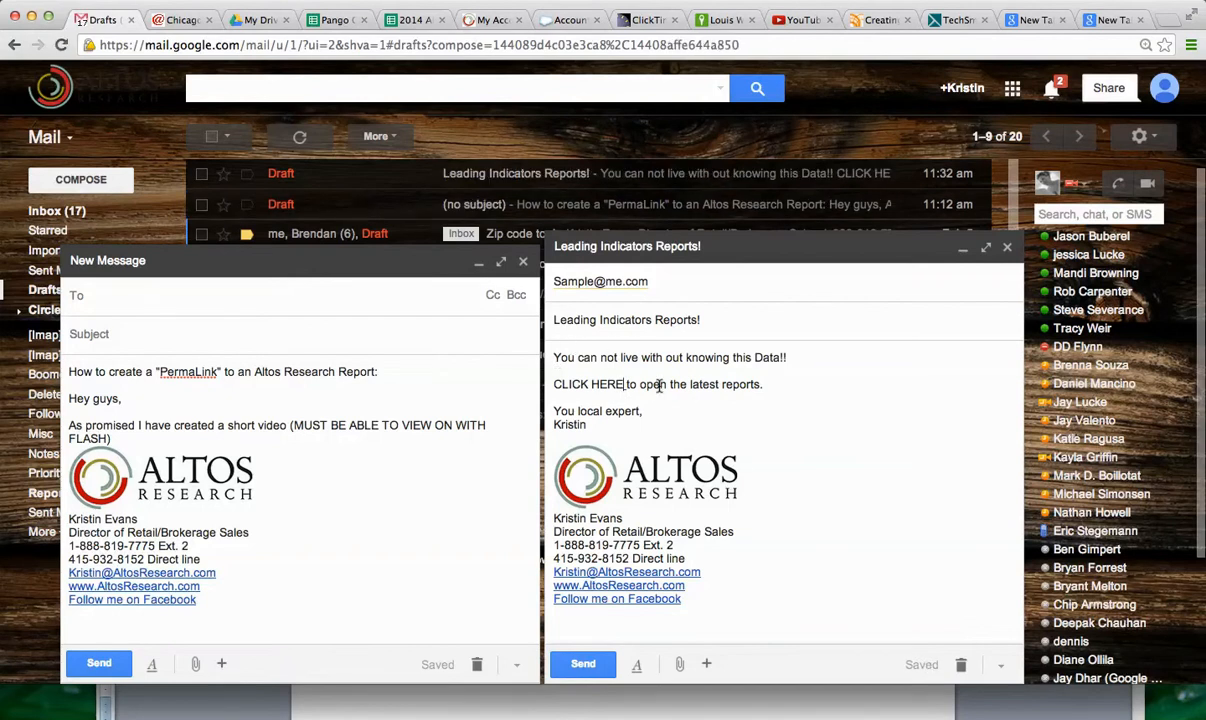
- Link the CLICK HERE text in the draft to the copied altosresearch.com web address ending in rep=es
drag(626, 384, 555, 384)
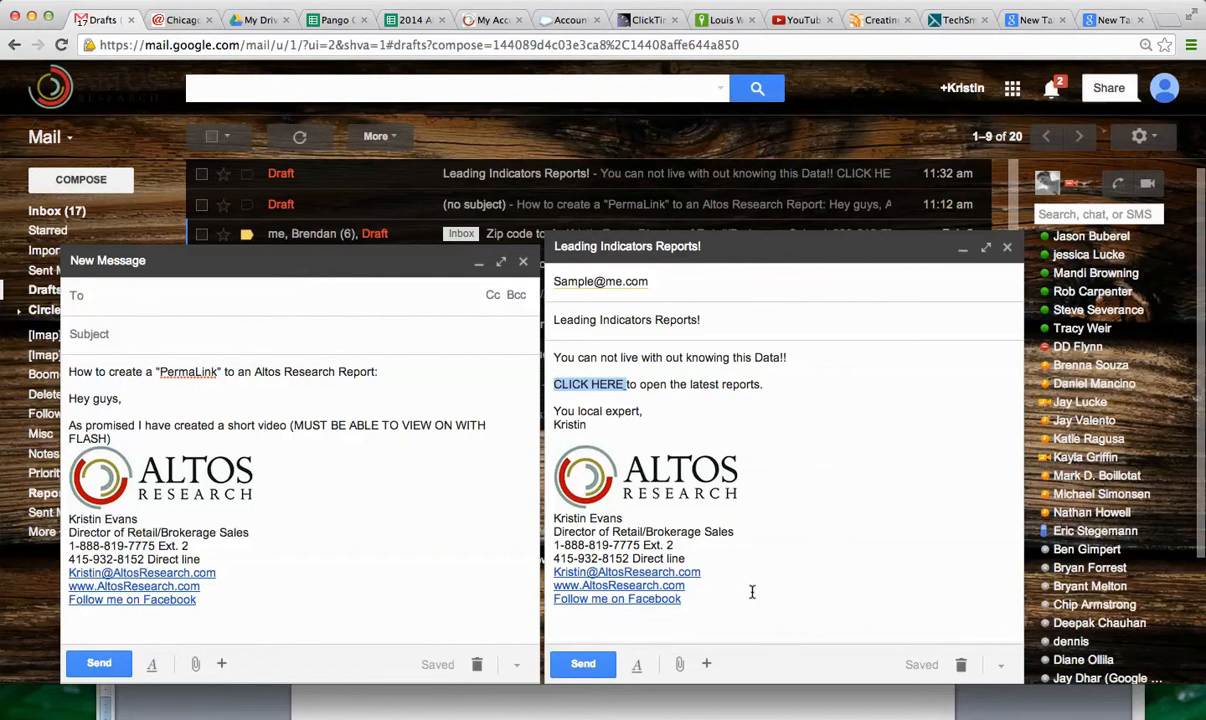
mouse_move(706, 662)
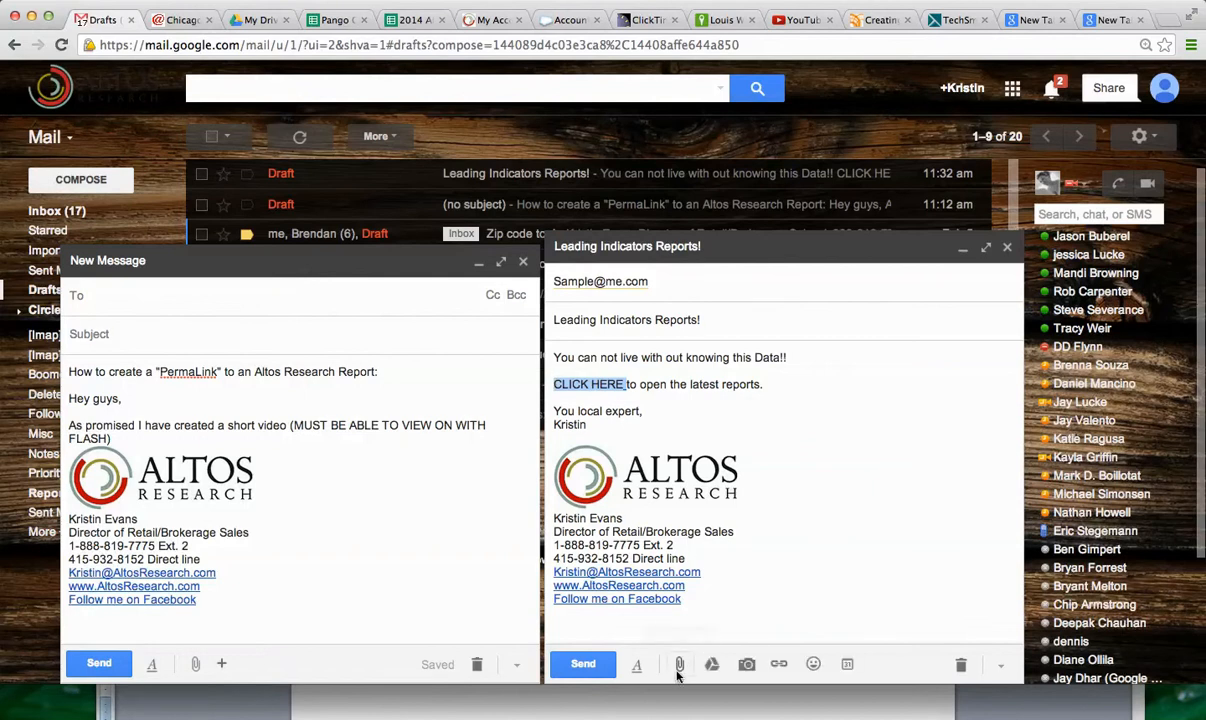
click(778, 664)
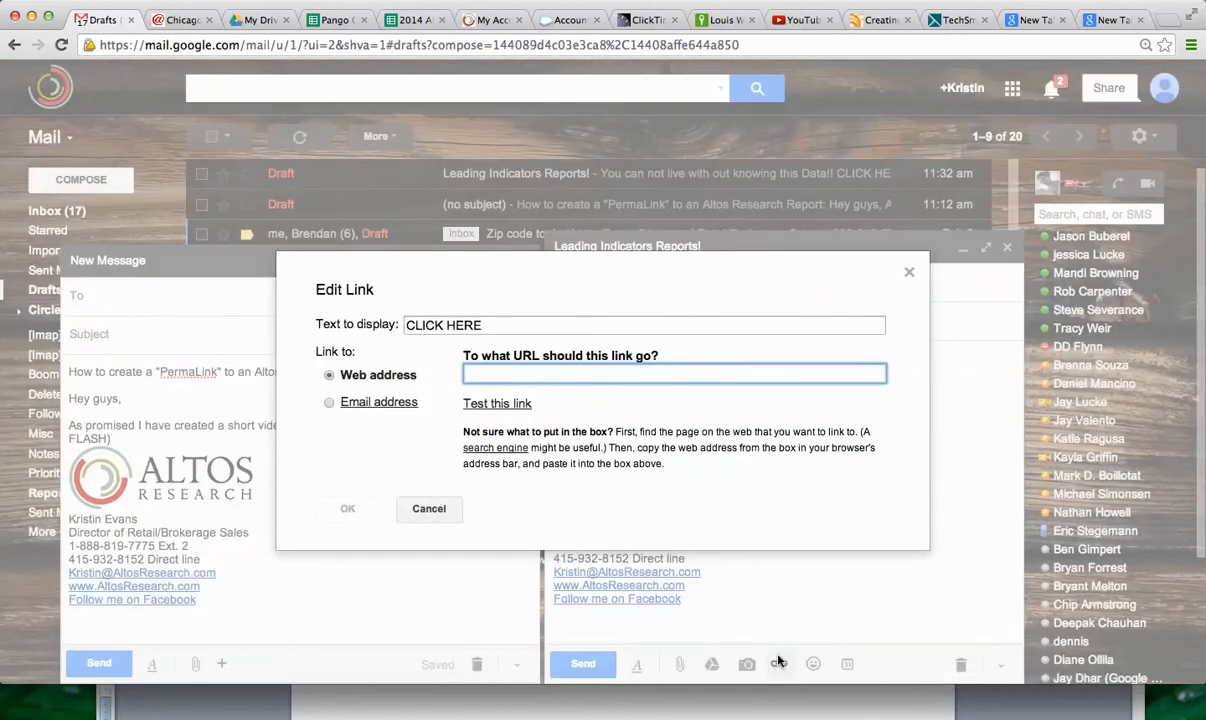
right_click(580, 375)
click(605, 450)
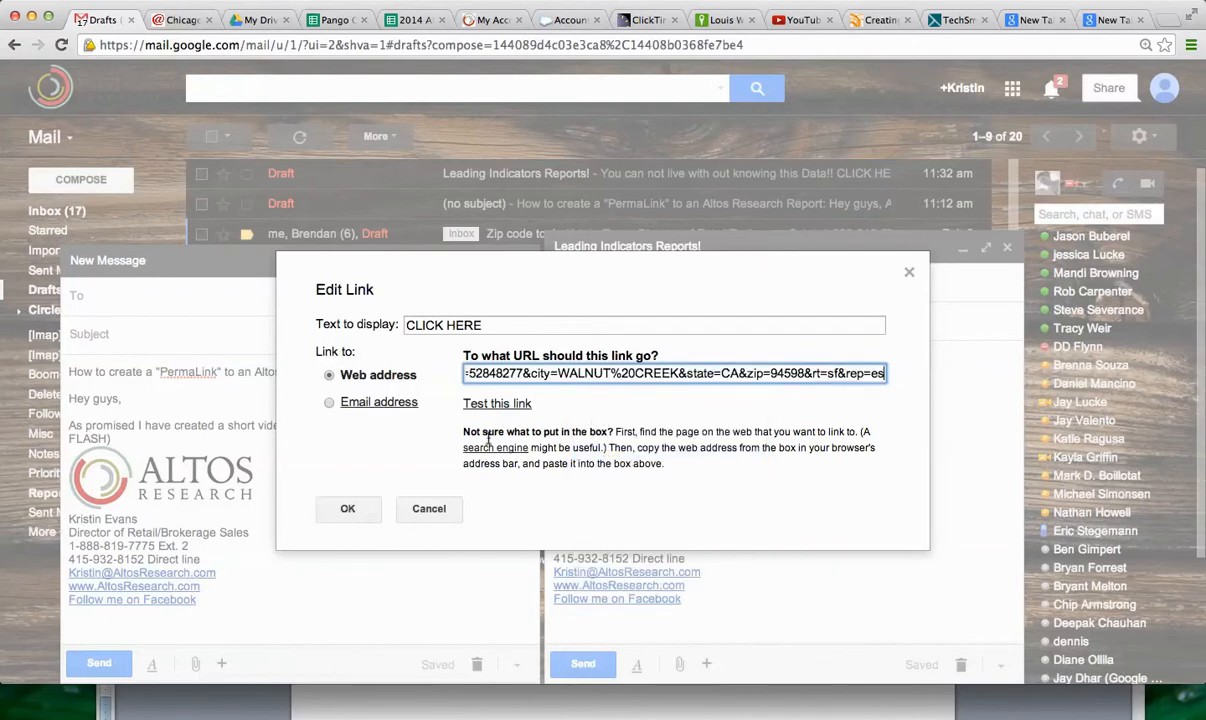
click(346, 507)
click(596, 421)
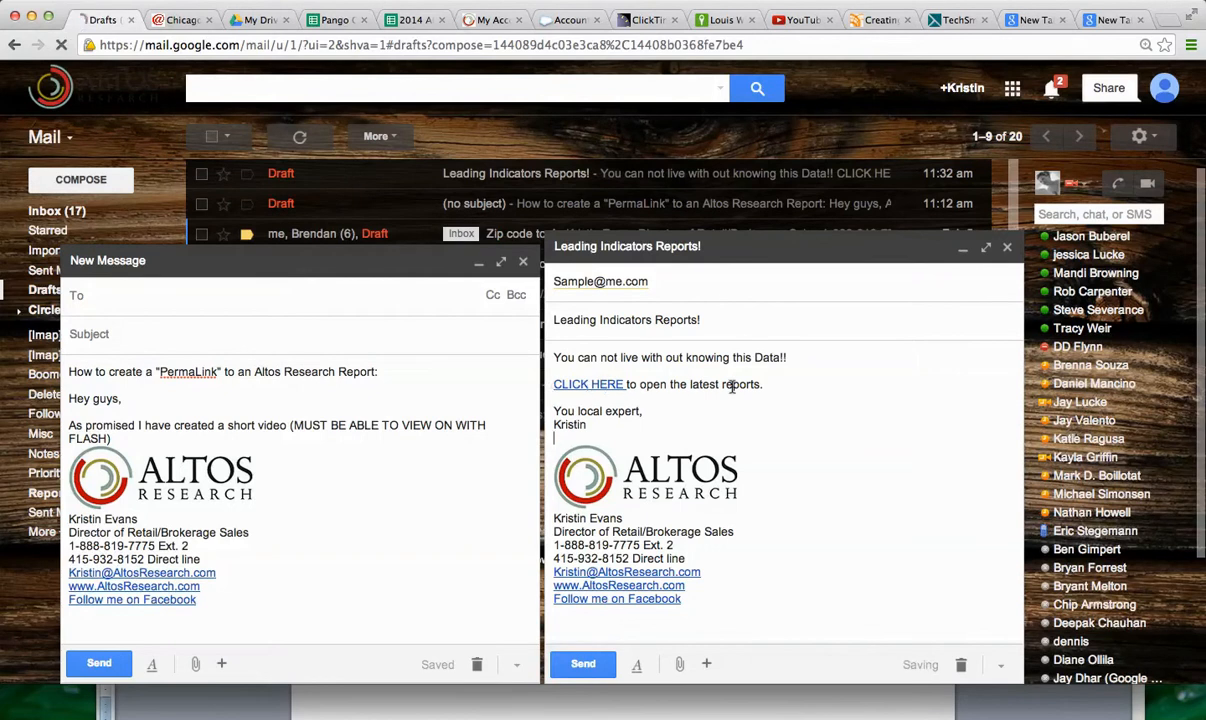
- Test the CLICK HERE link in the draft, open the downloaded Alain Pinel Exec Summary PDF, and close it
click(597, 384)
click(656, 406)
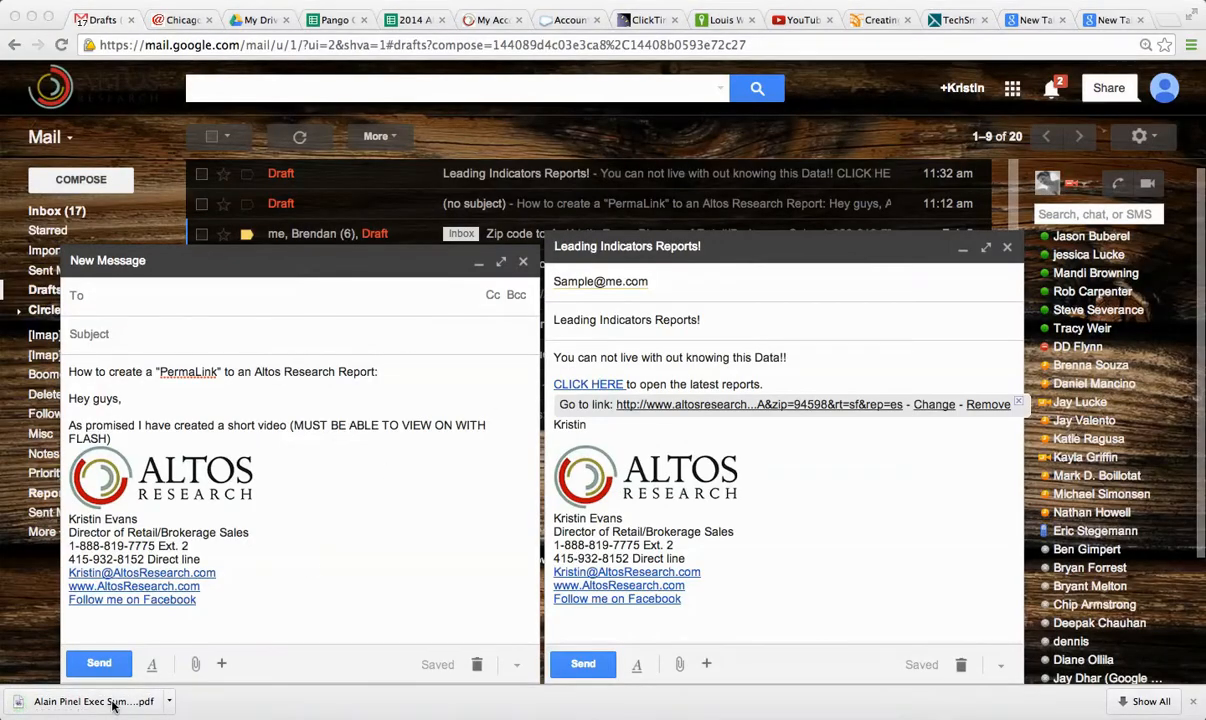
click(113, 704)
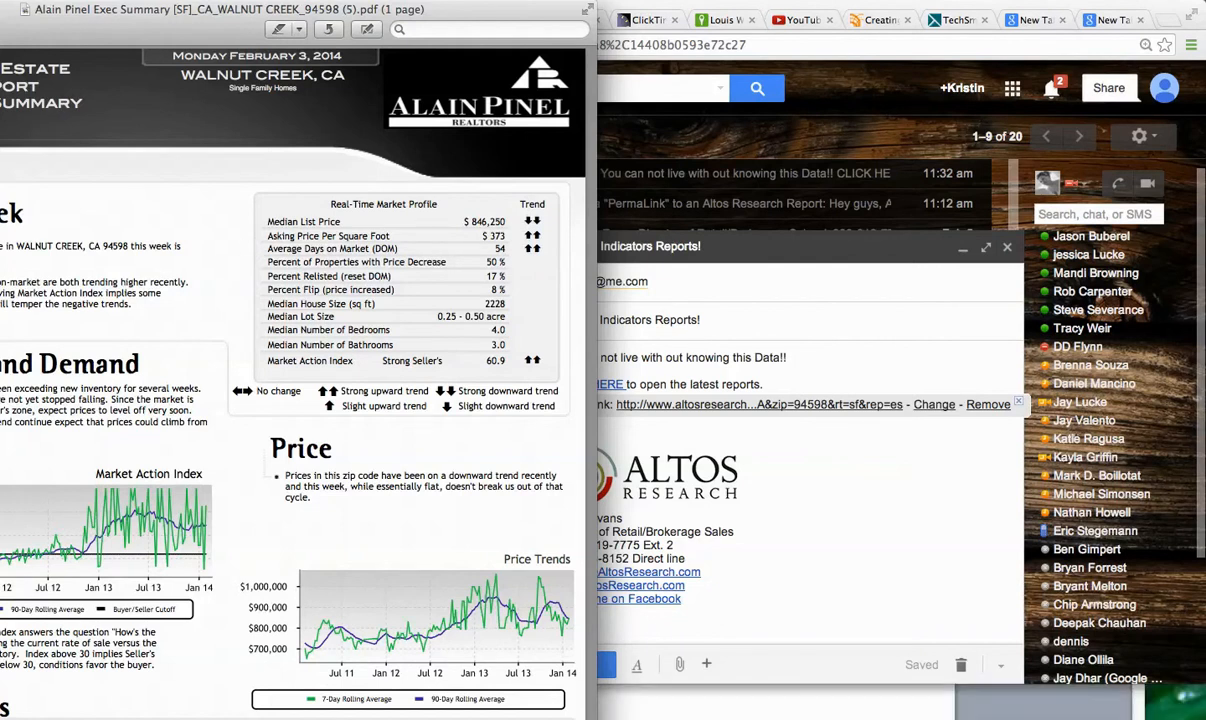
key(super+w)
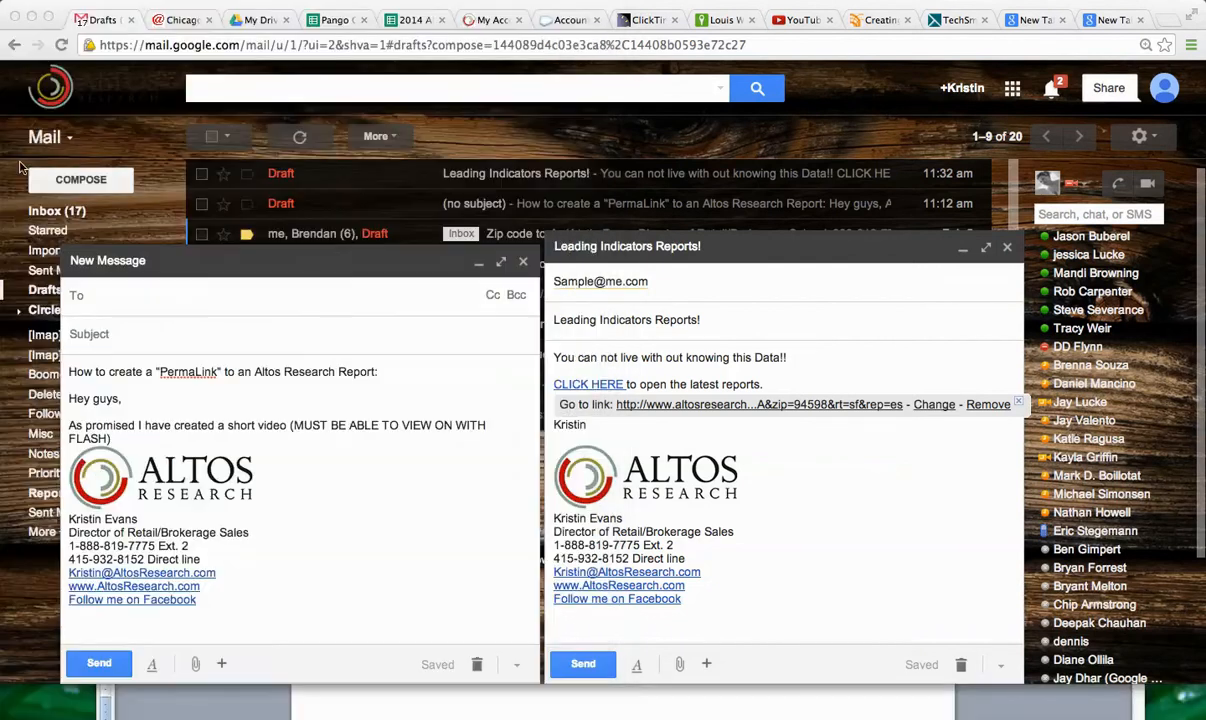
- Open the "Report Perma Links" conversation from the drafts, with the New Message and Leading Indicators Reports! compose windows minimized
click(477, 268)
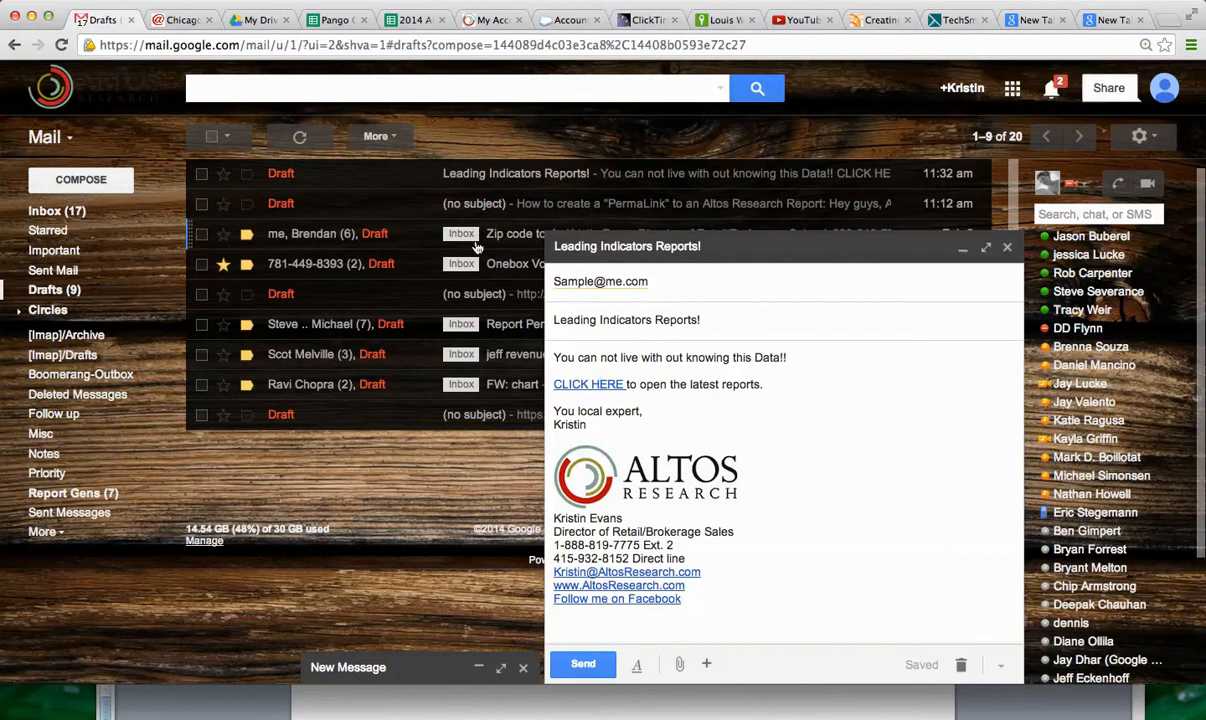
click(490, 333)
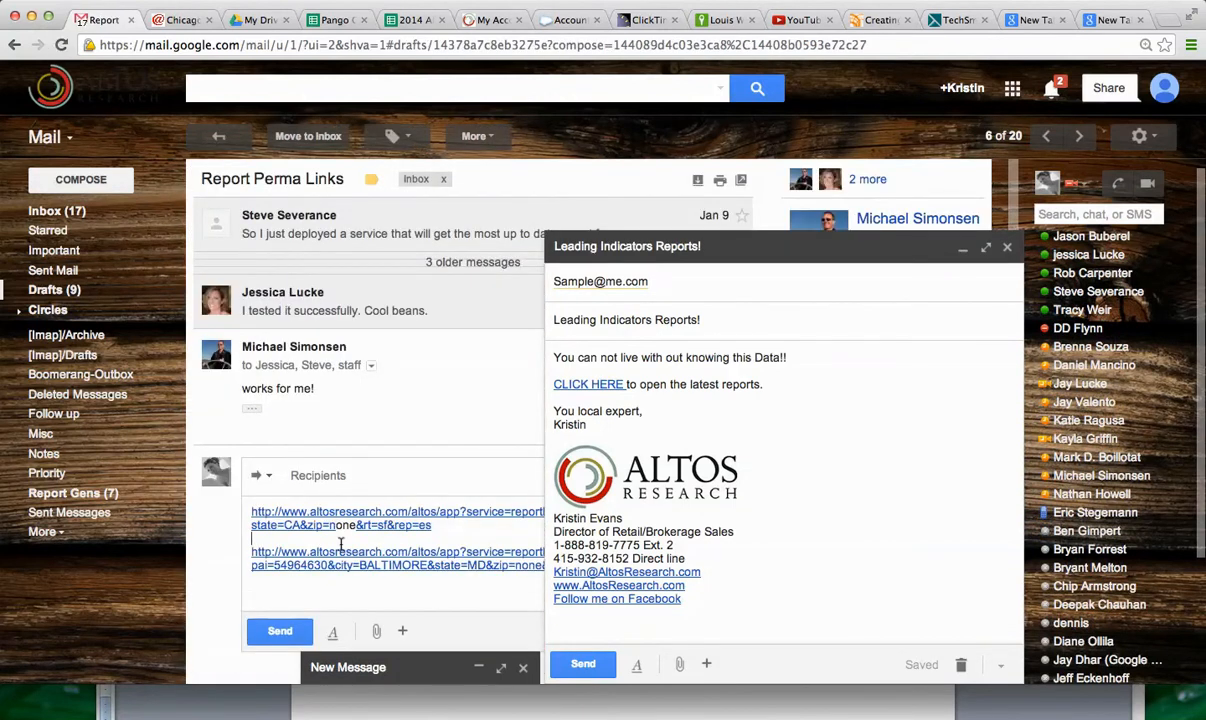
click(893, 246)
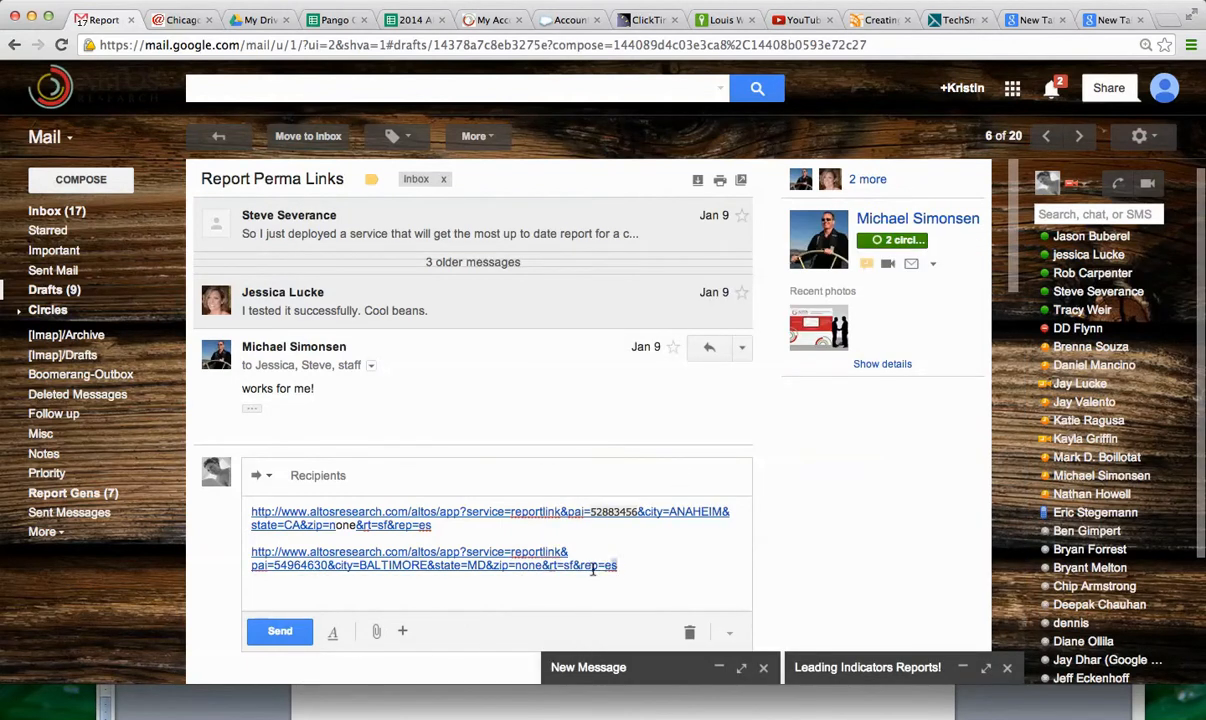
- Examine the second permalink in the reply draft, highlighting the full address and its BALTIMORE city value
drag(619, 567, 200, 549)
click(268, 572)
drag(426, 565, 360, 565)
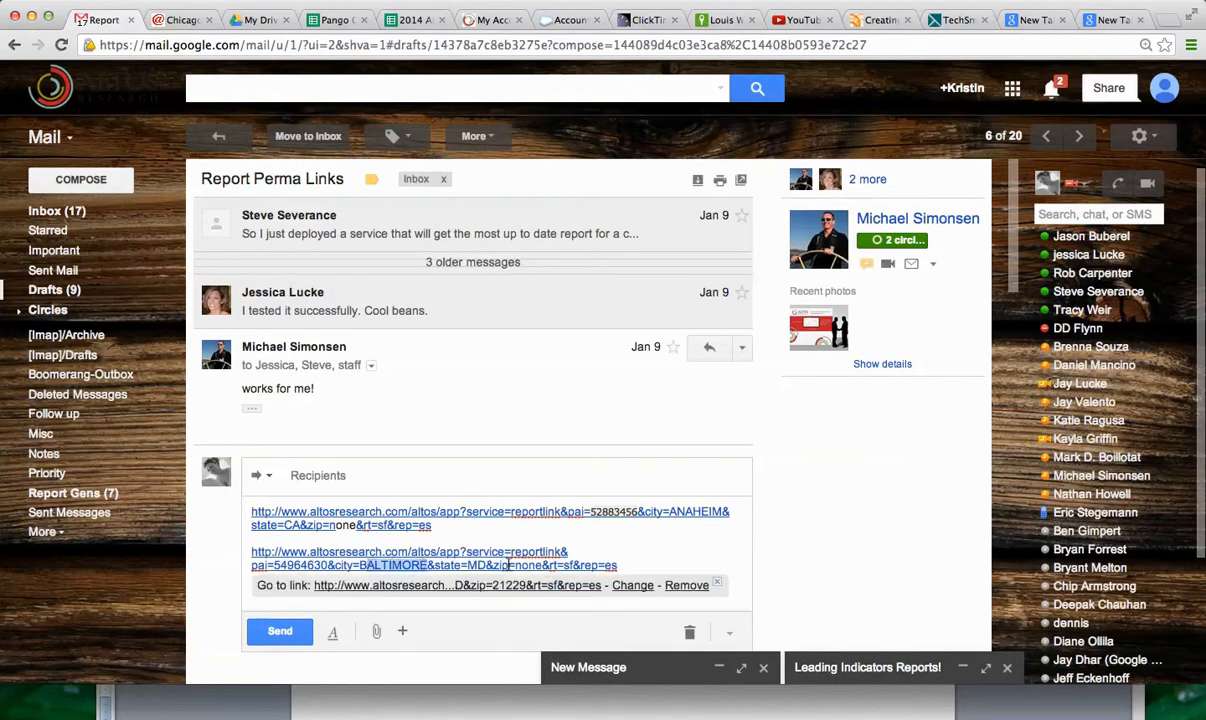
click(690, 552)
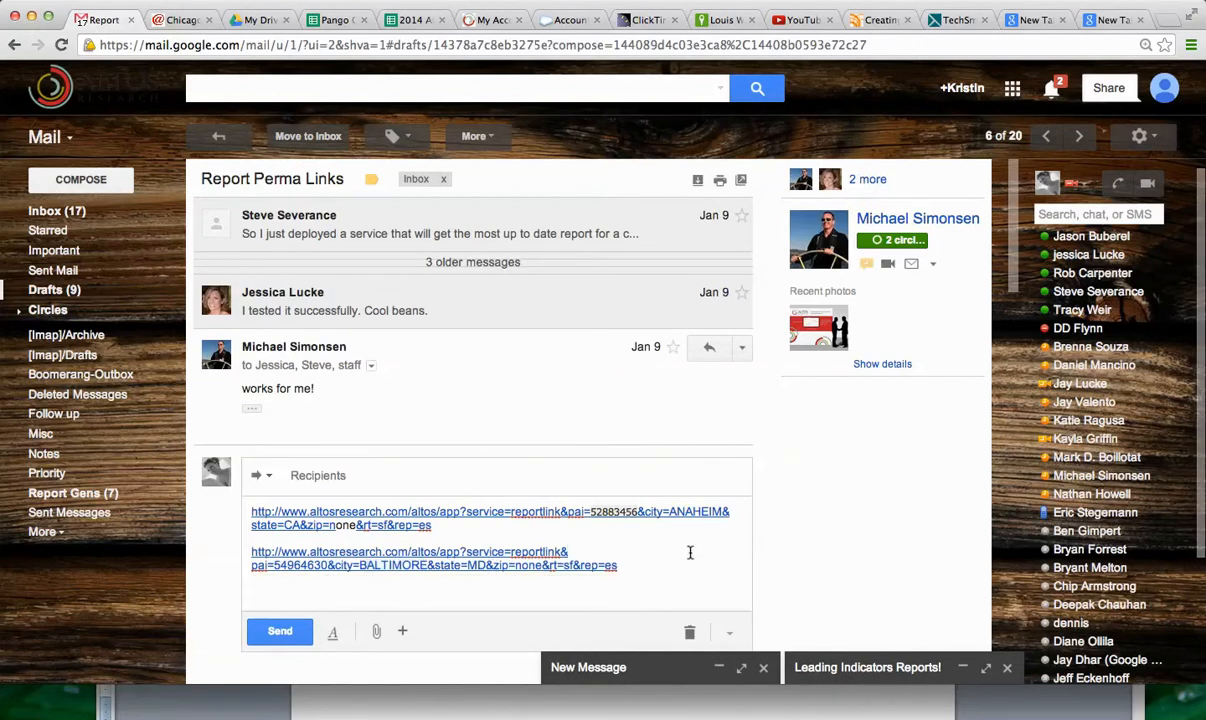